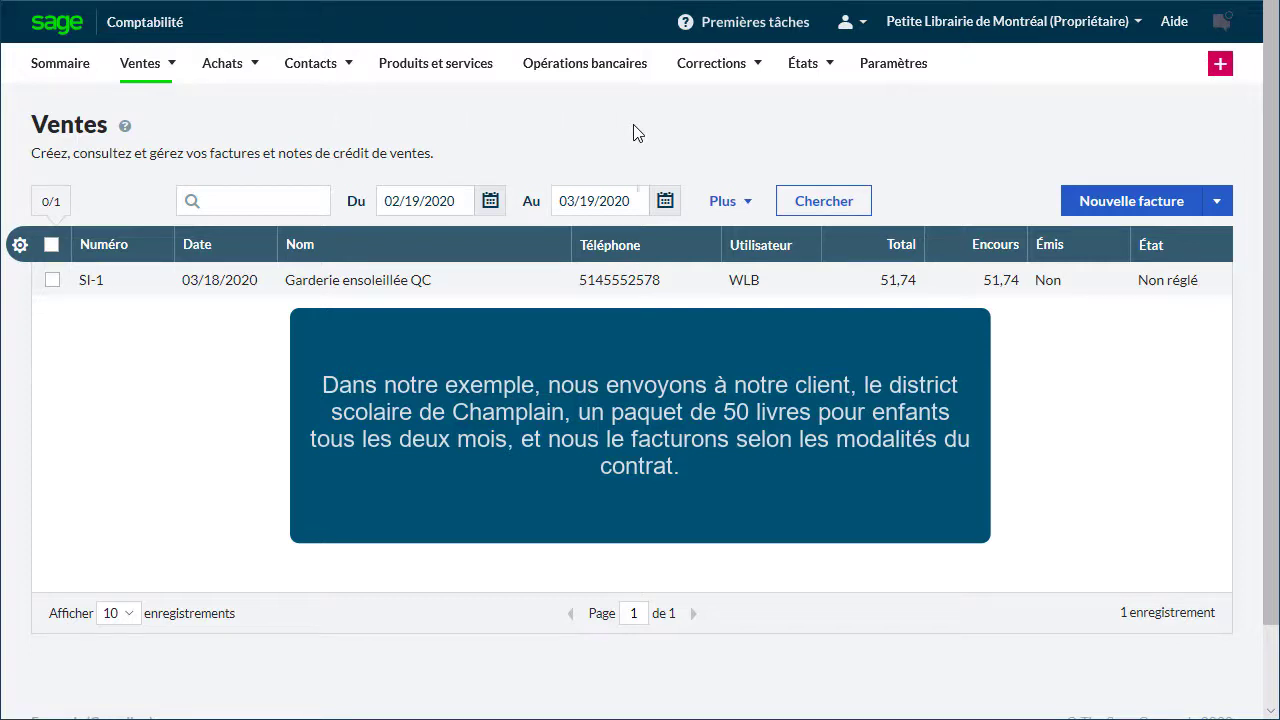
Start a new recurring sales invoice for the client District scolaire de Champlain
mouse_move(170, 62)
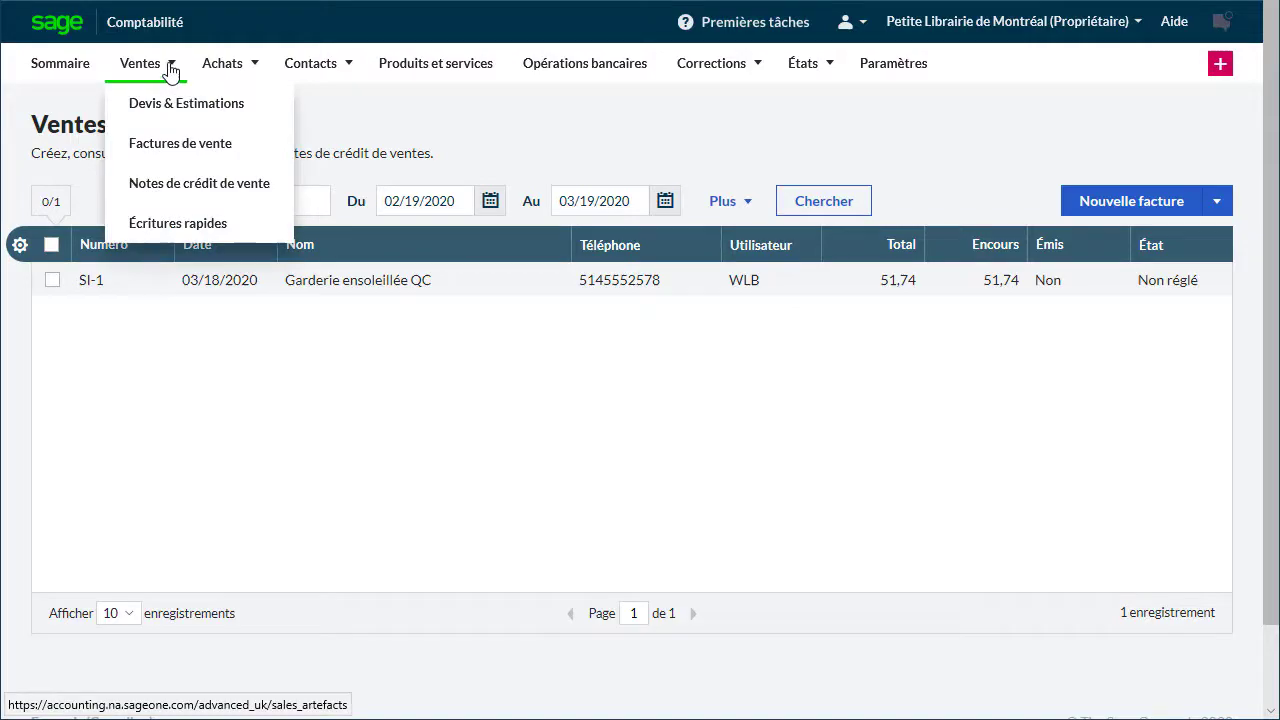
left_click(172, 151)
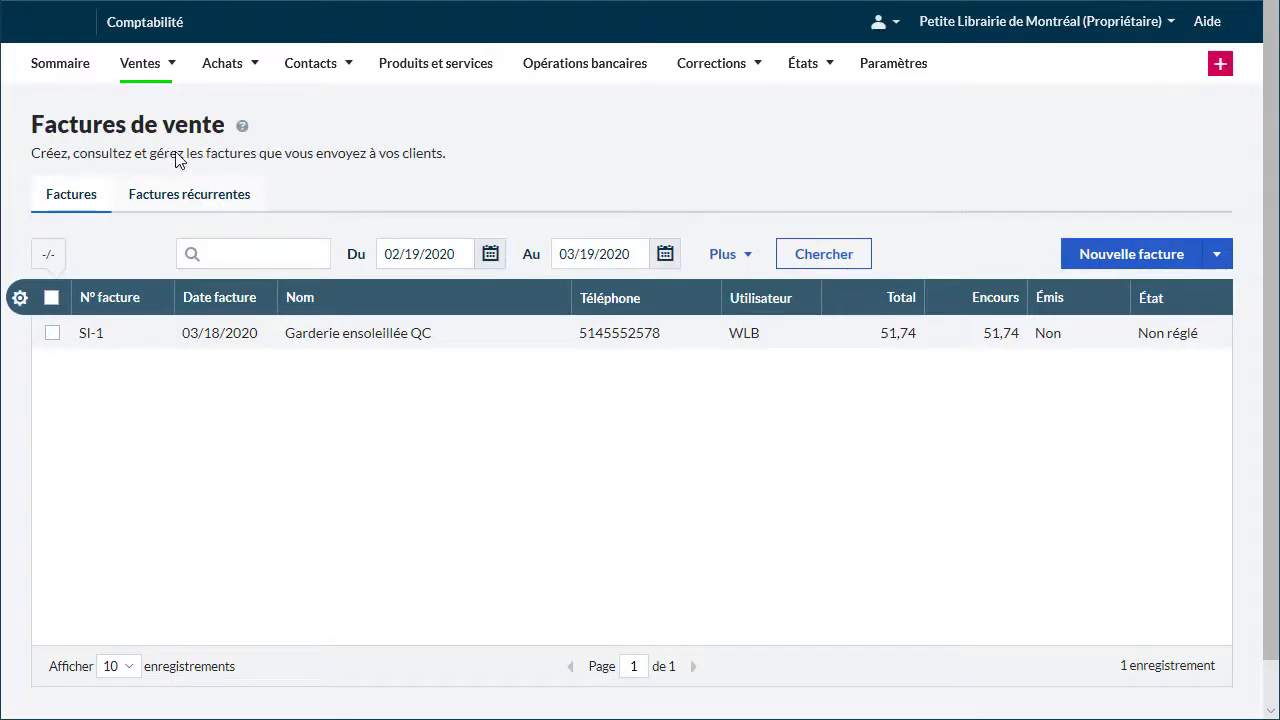
left_click(199, 197)
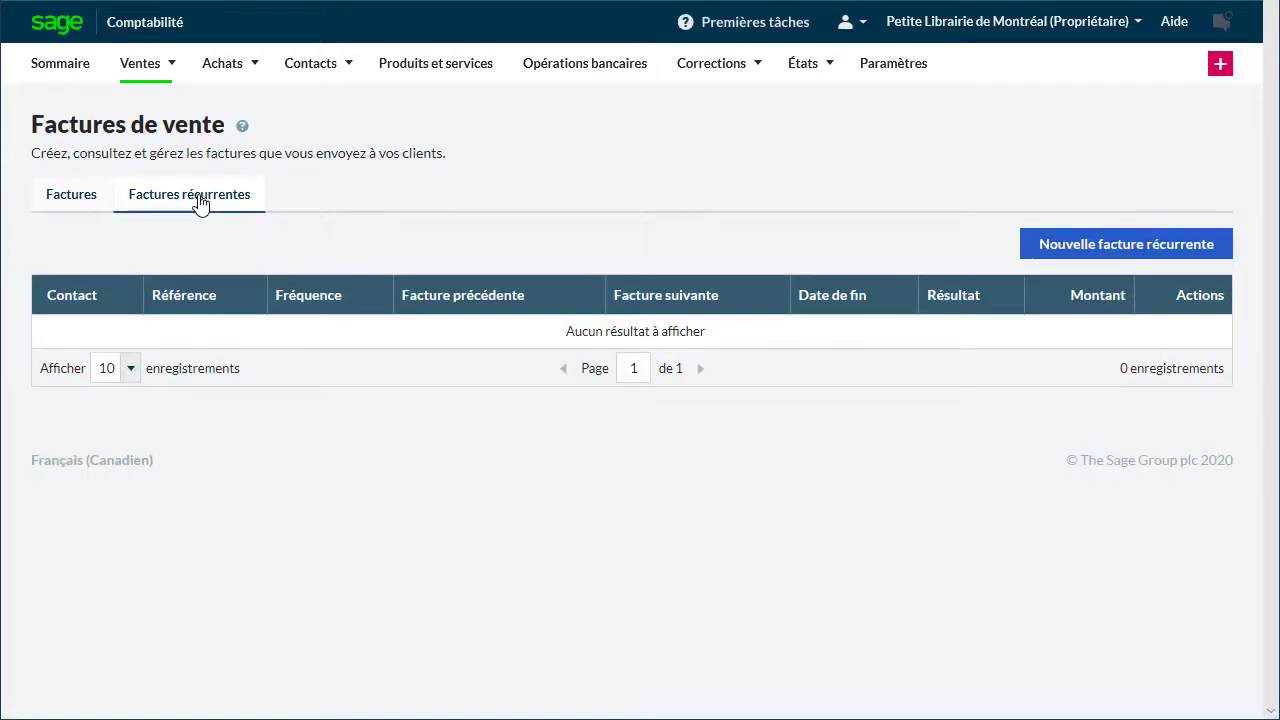
left_click(1083, 255)
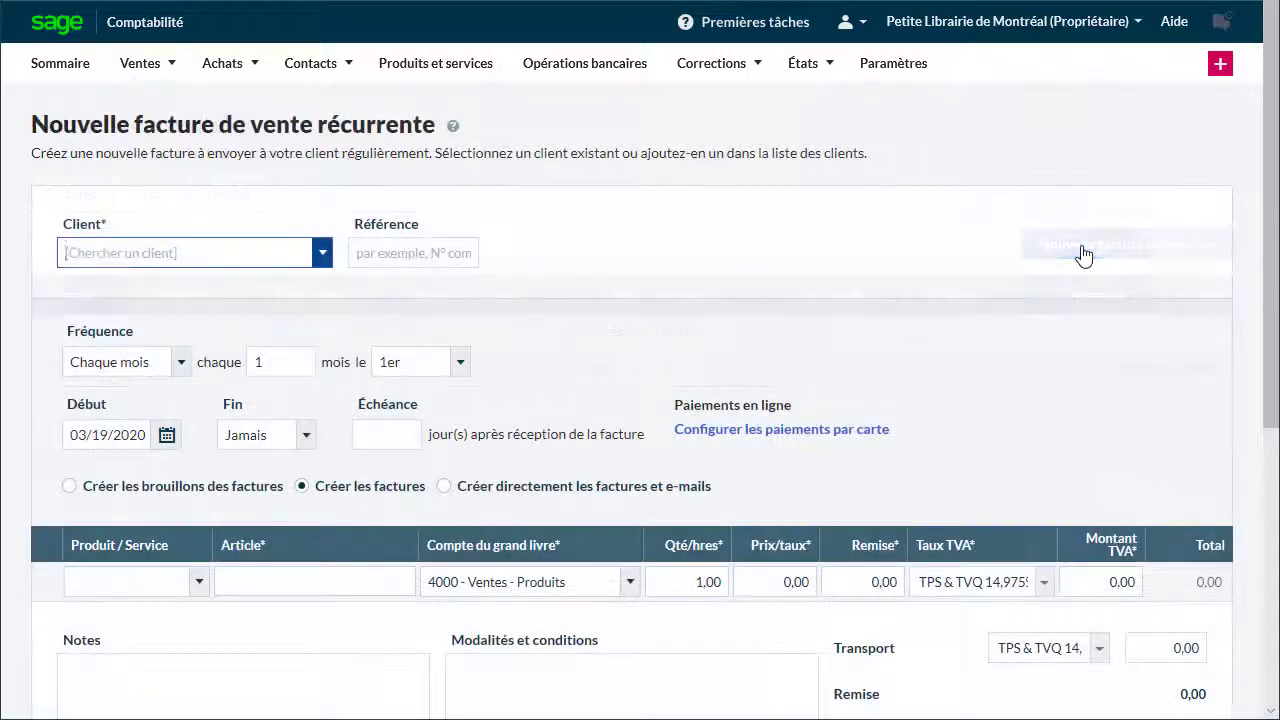
left_click(322, 257)
left_click(268, 284)
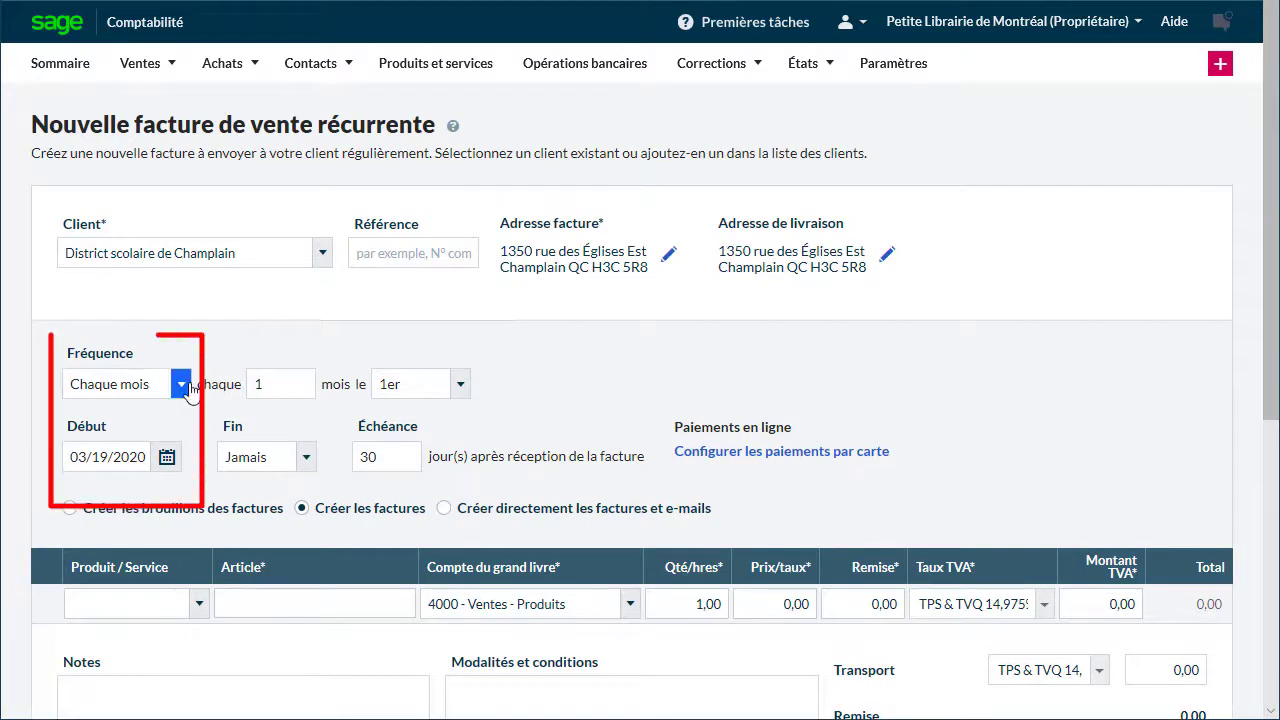
Switch the invoice frequency to Chaque semaine to view its weekday choices, and return it to Chaque mois
left_click(181, 384)
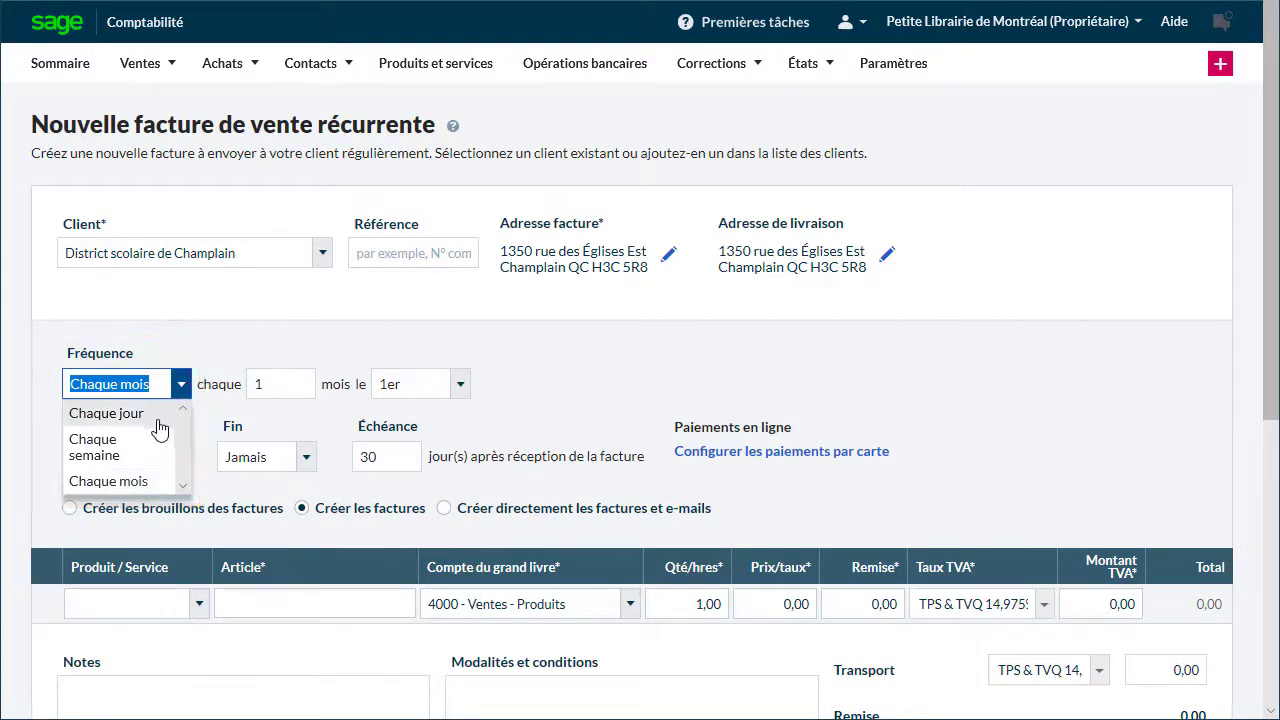
left_click(145, 448)
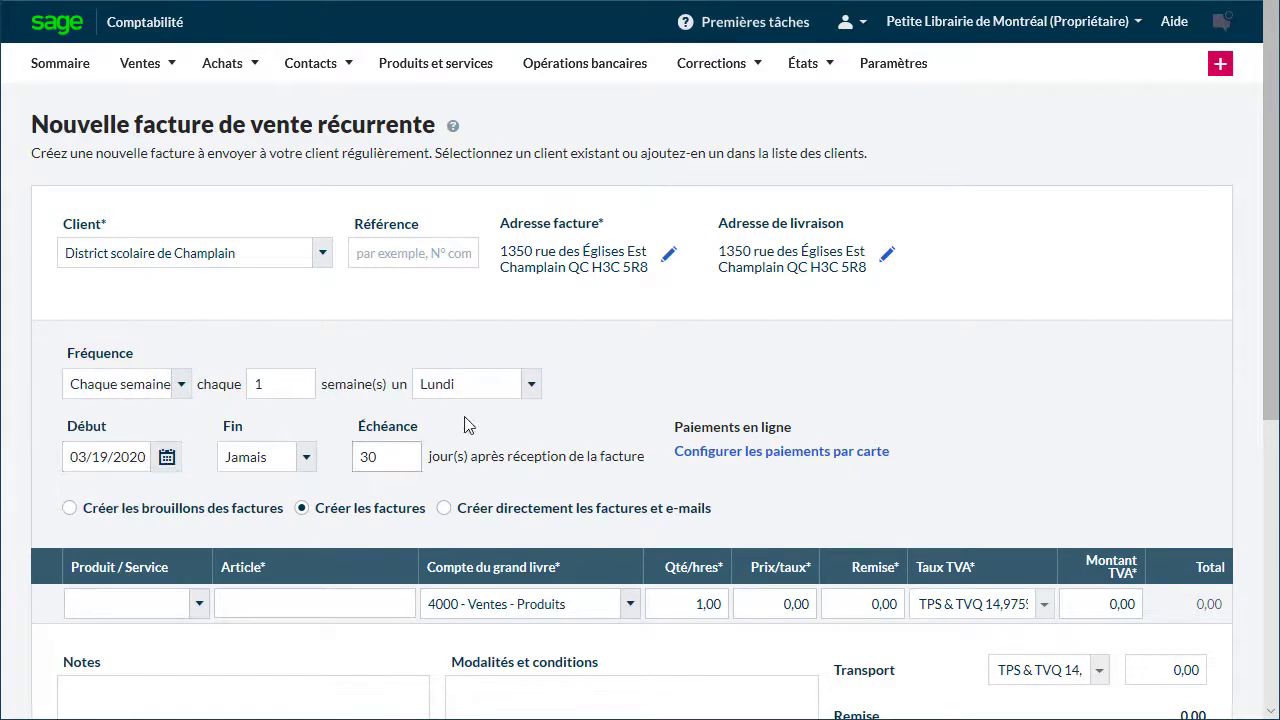
left_click(530, 386)
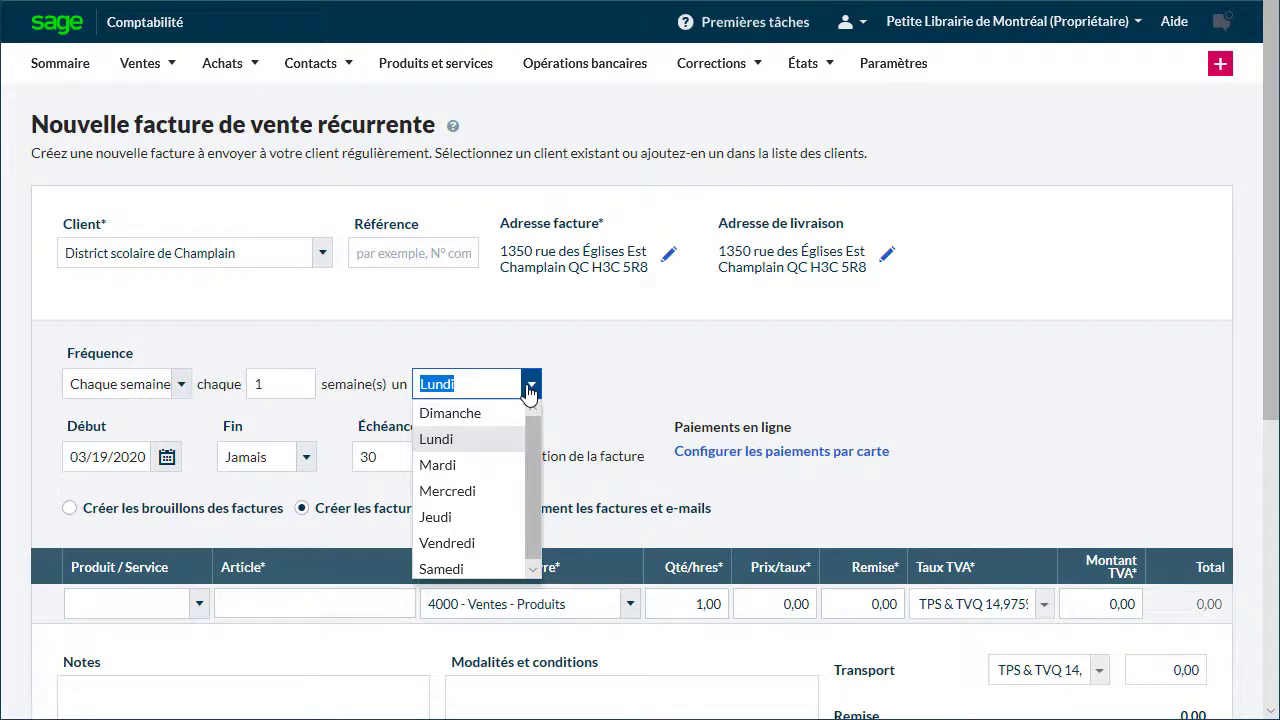
left_click(181, 388)
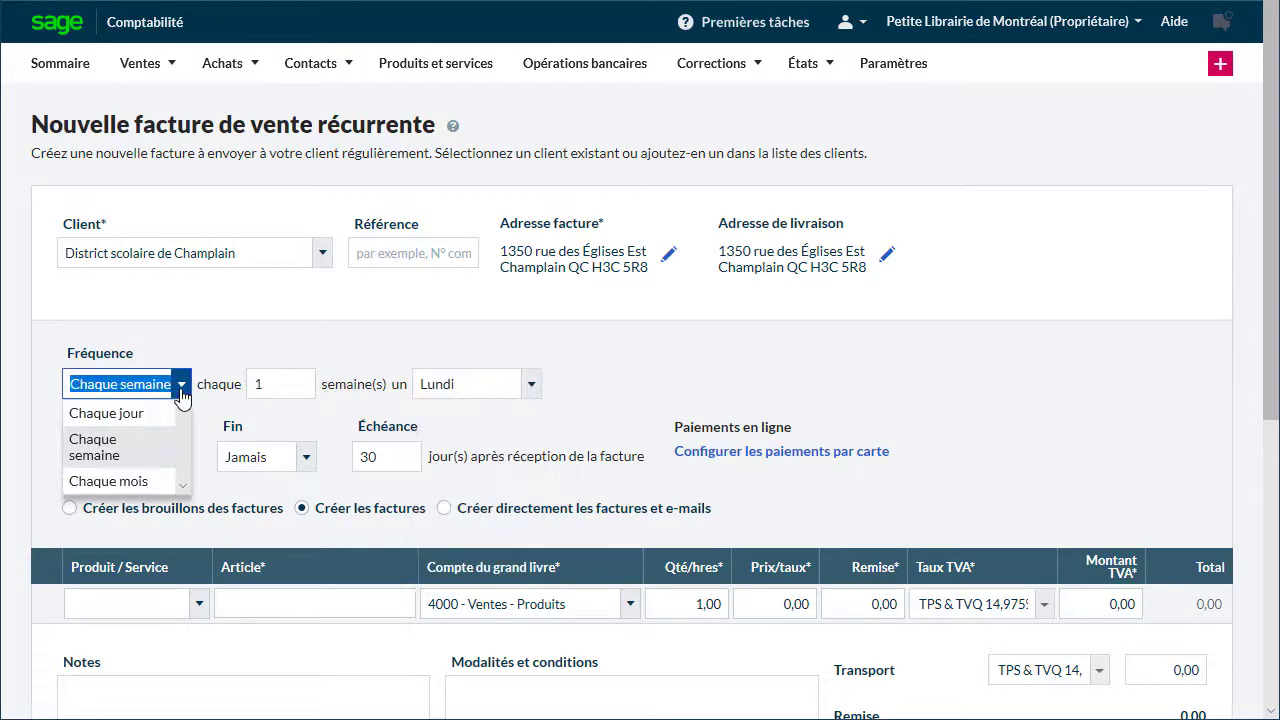
left_click(131, 482)
Set the monthly recurrence to every 2 months on the 15e
left_click(459, 388)
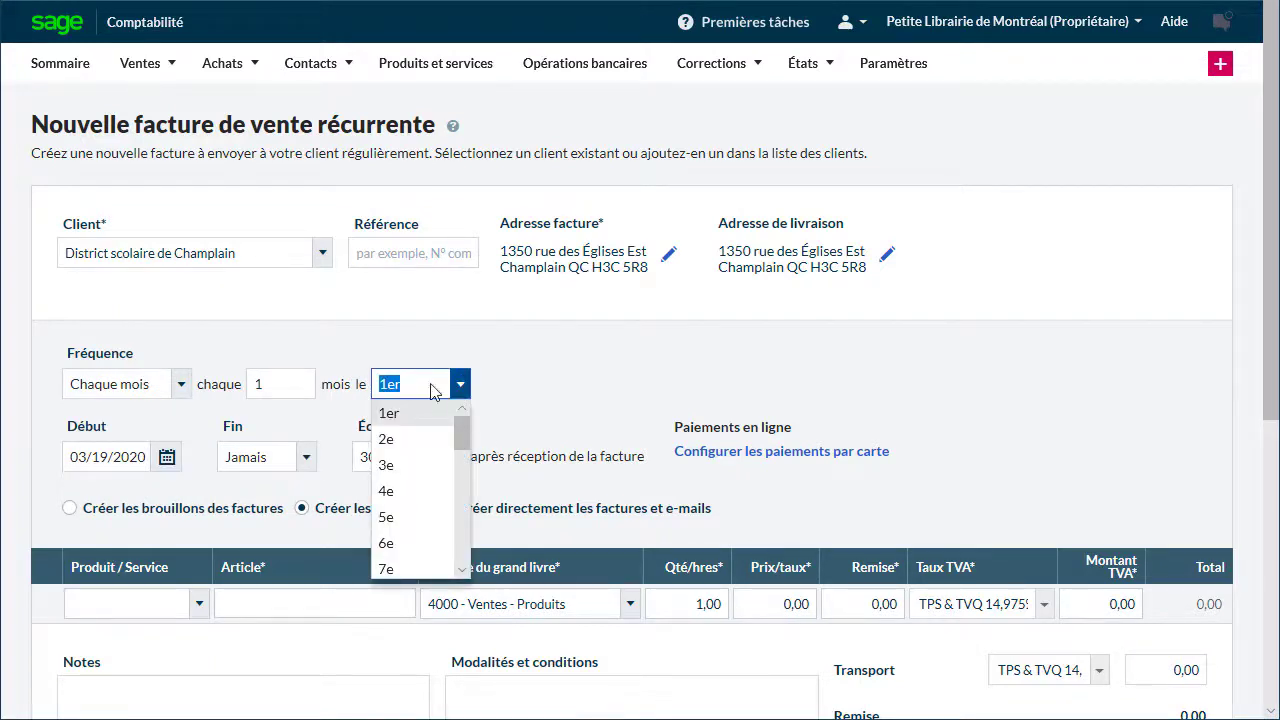
left_click(282, 384)
double_click(280, 384)
type("2")
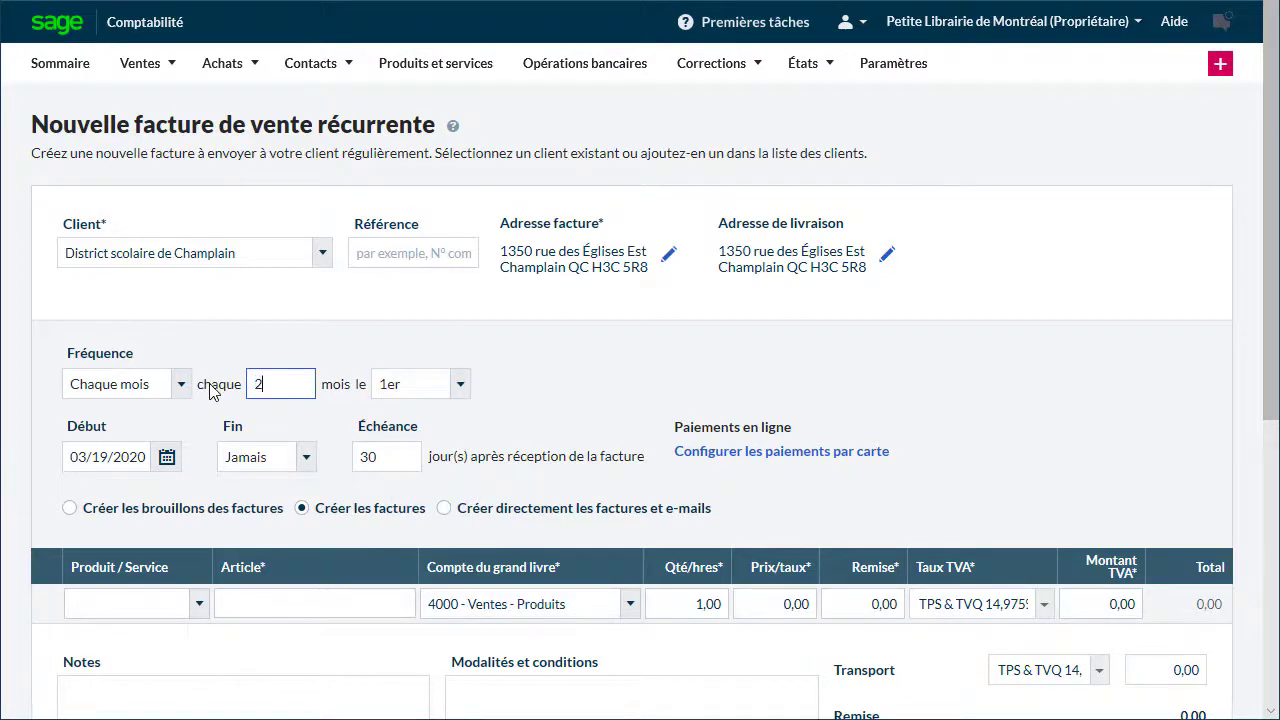
left_click(460, 392)
scroll(461, 566, "down", 3)
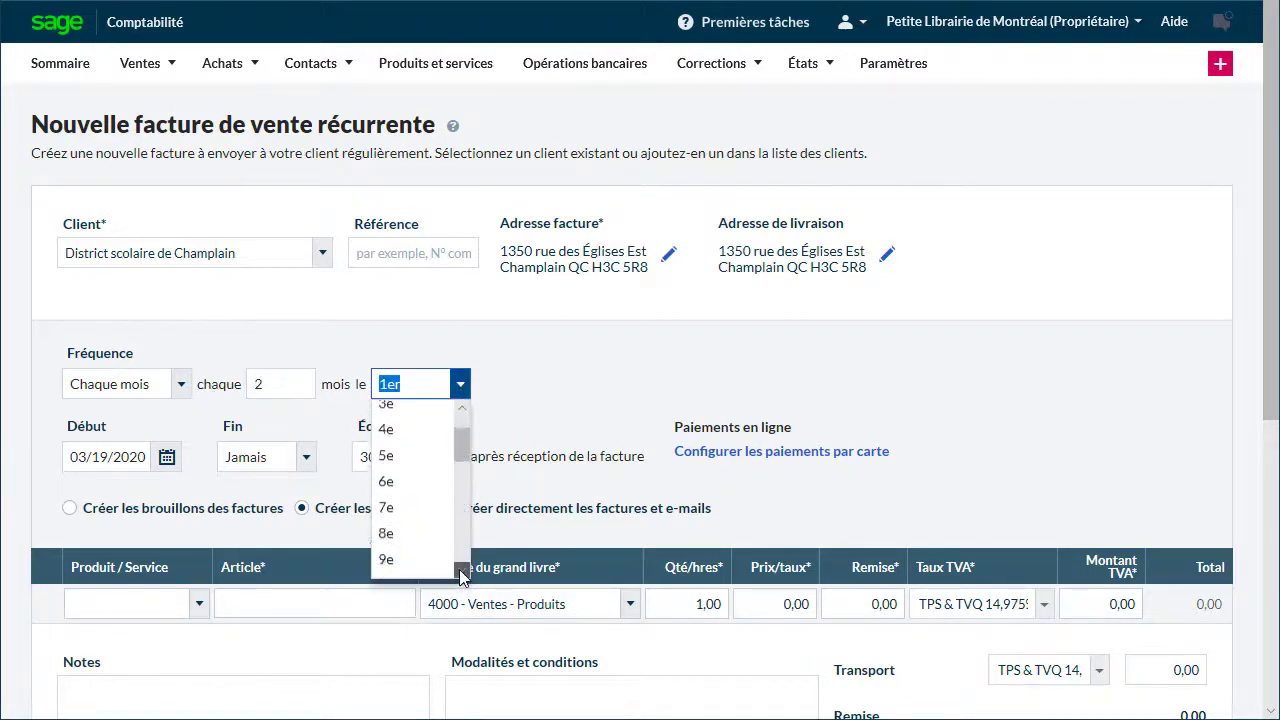
scroll(461, 575, "down", 1)
left_click(400, 554)
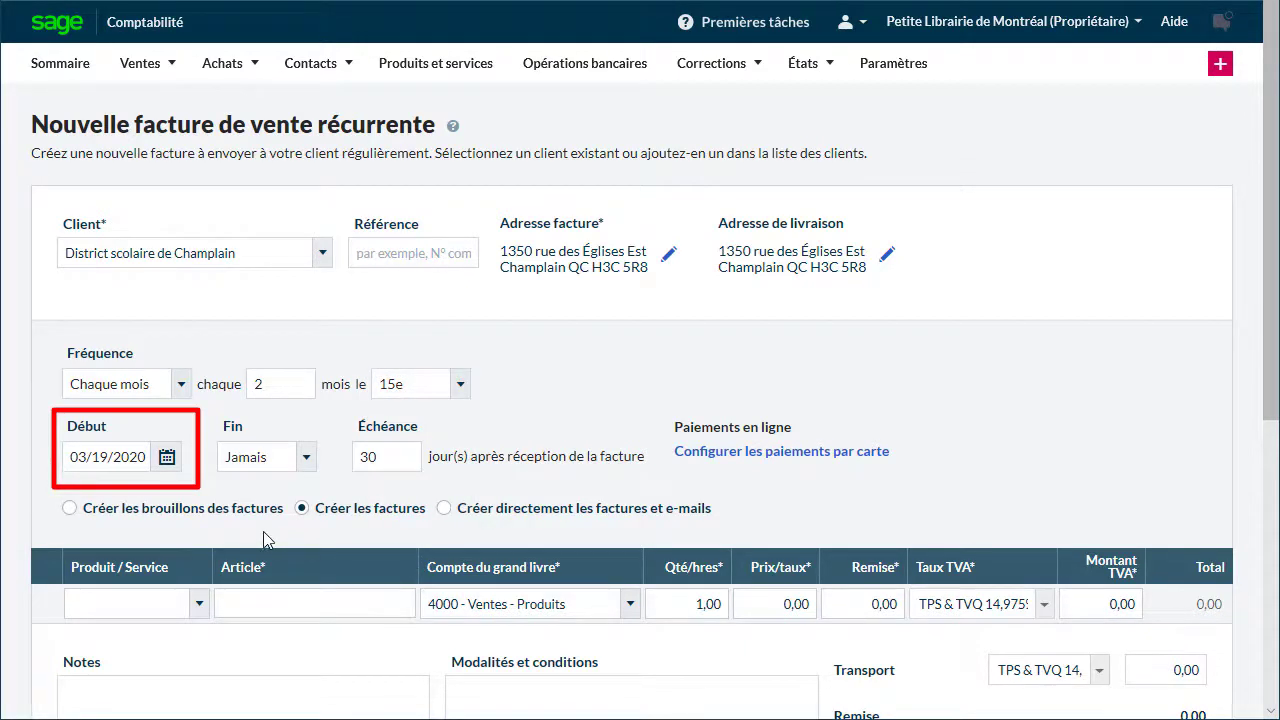
Set the recurrence to start on 04/01/2020 and end after 12 occurrences
left_click(170, 462)
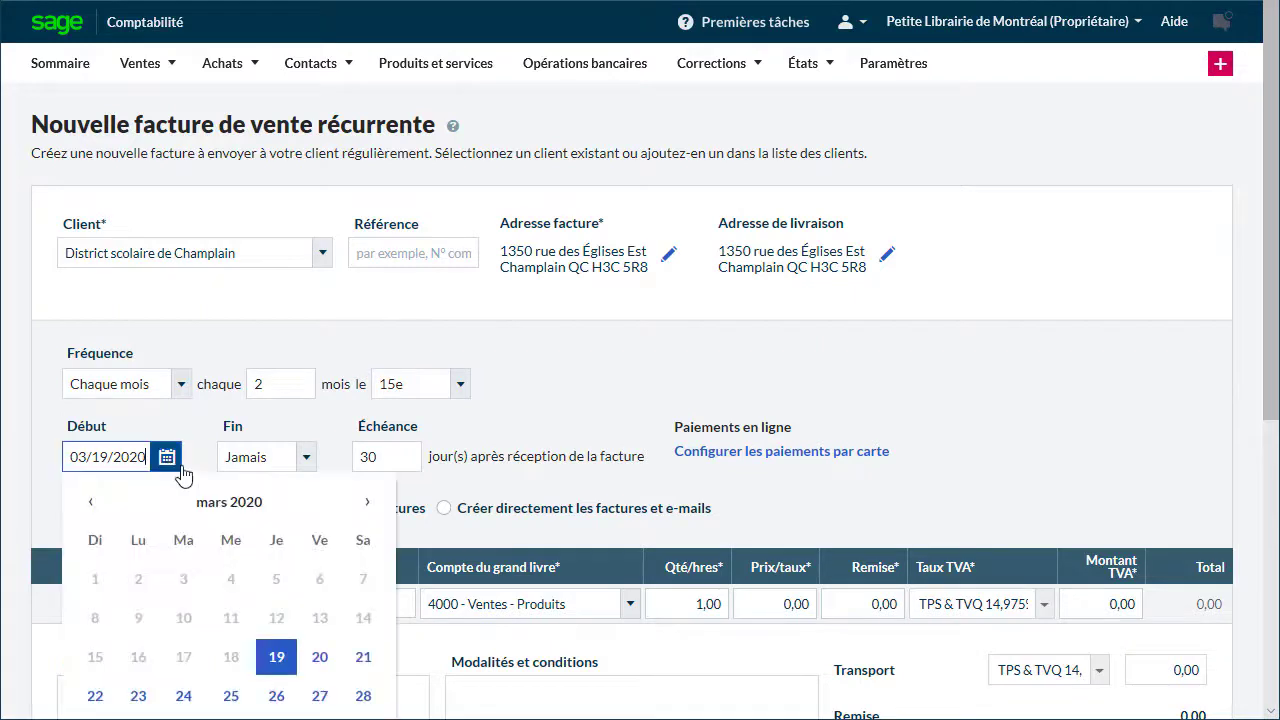
left_click(367, 502)
left_click(231, 582)
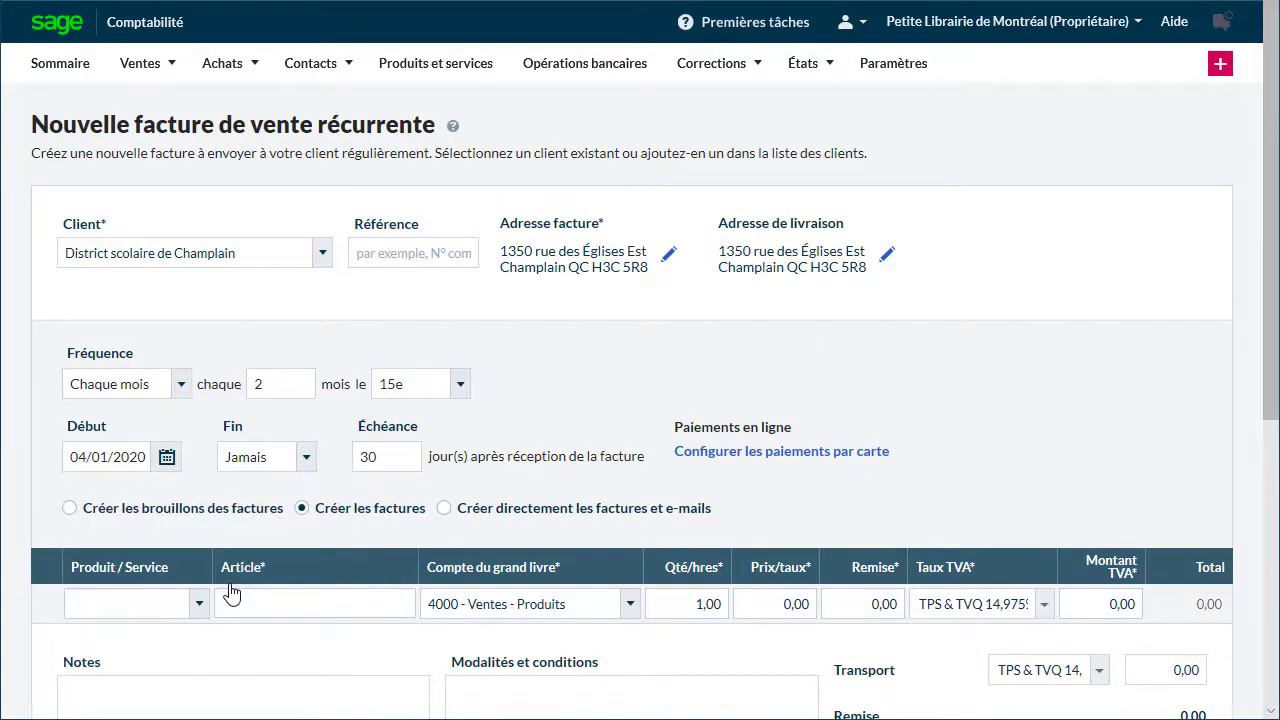
left_click(305, 467)
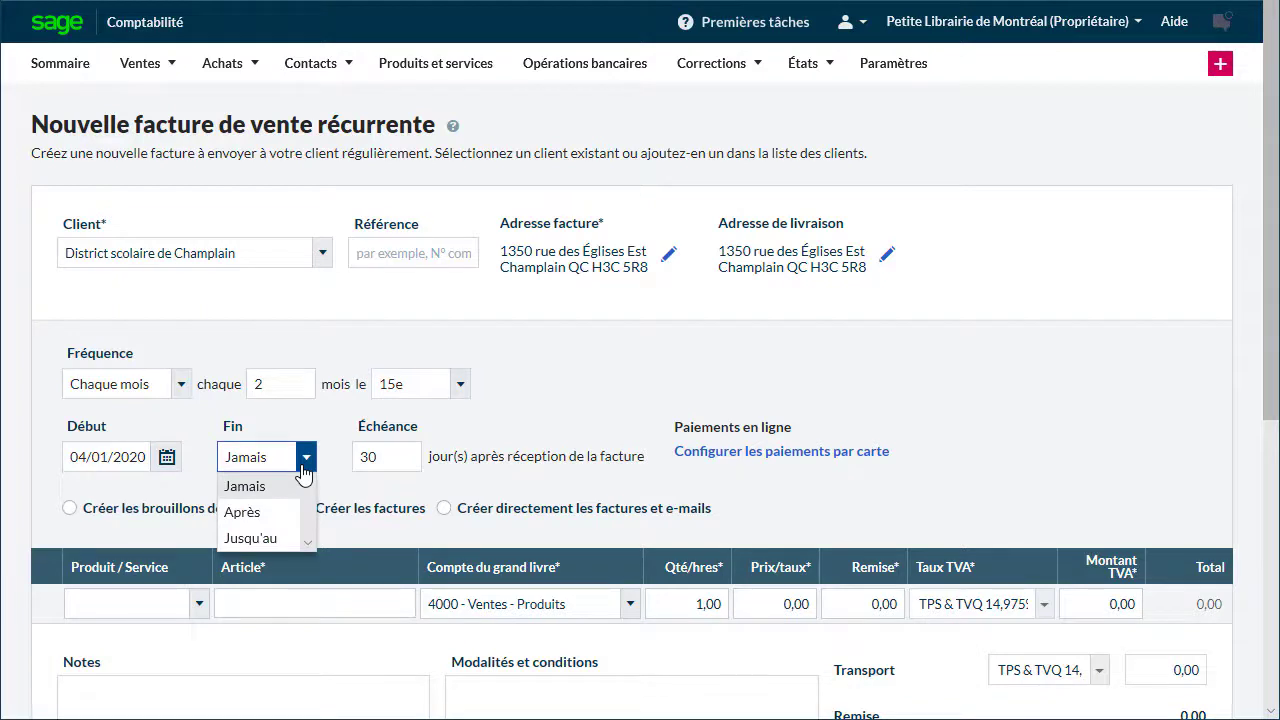
left_click(284, 515)
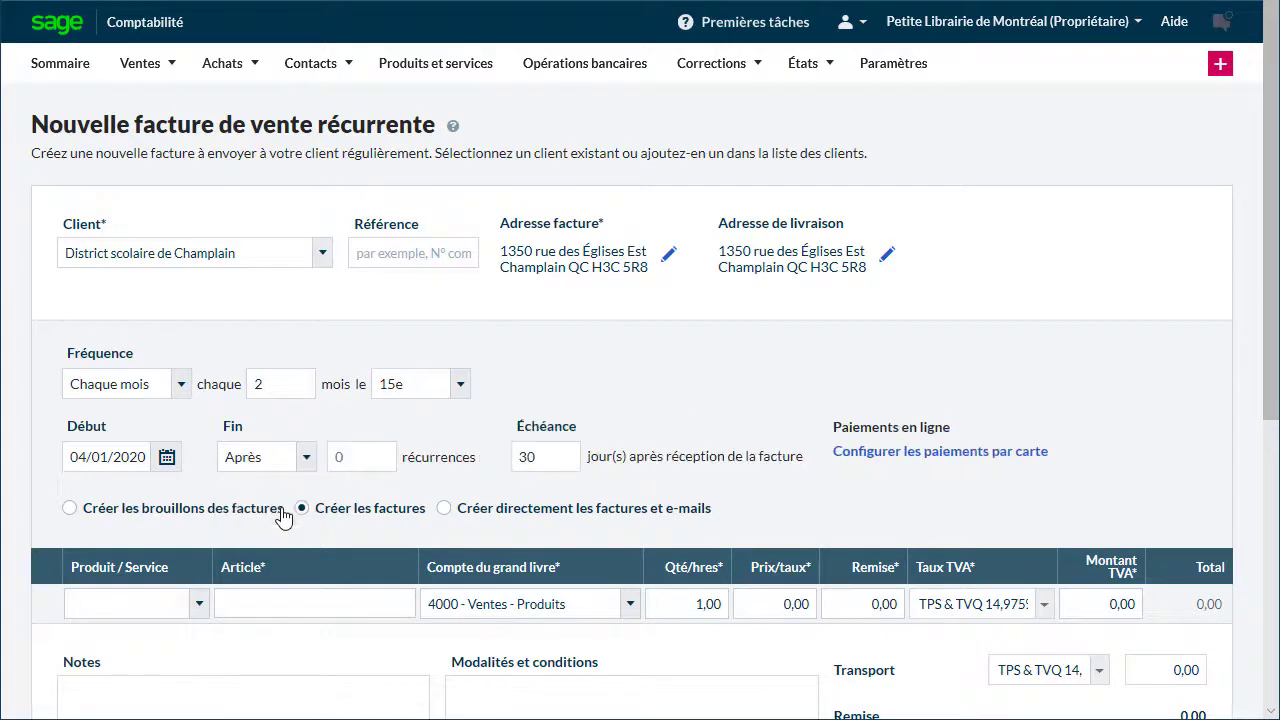
left_click(342, 456)
type("12")
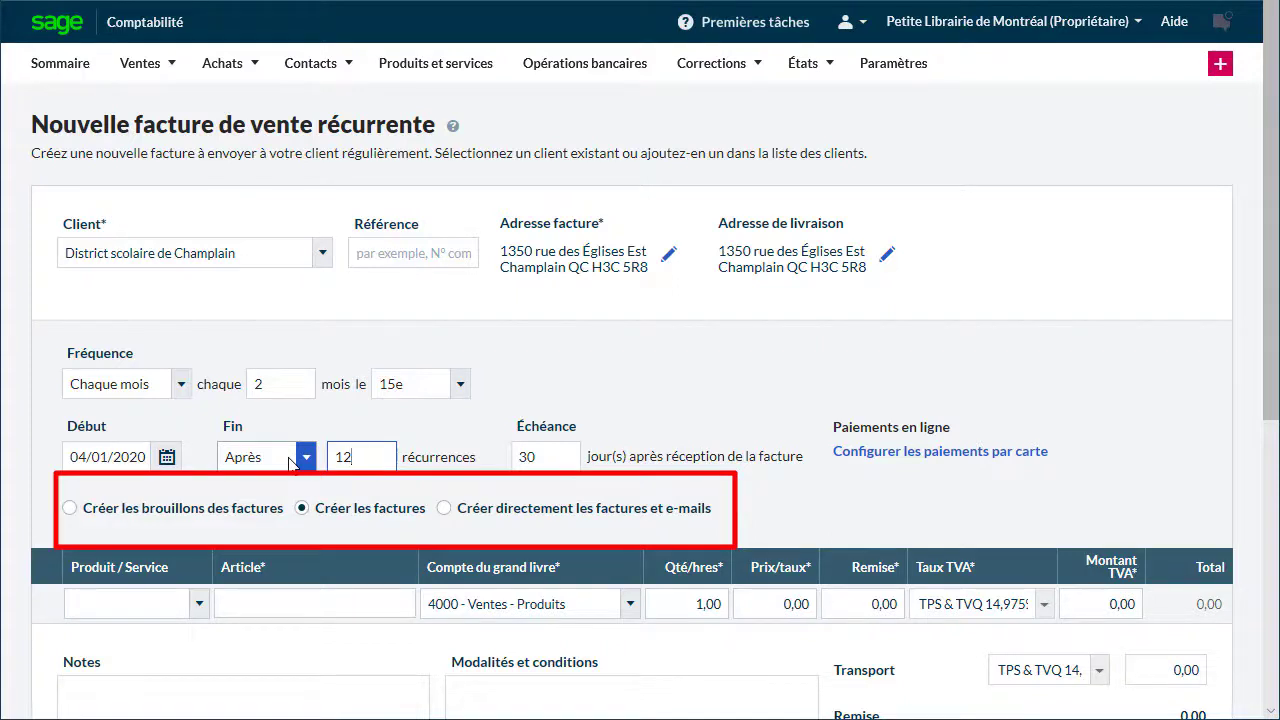
Choose Créer directement les factures et e-mails and add the children's 50-book package (Paquet de 50 livres) as the invoice line
left_click(443, 509)
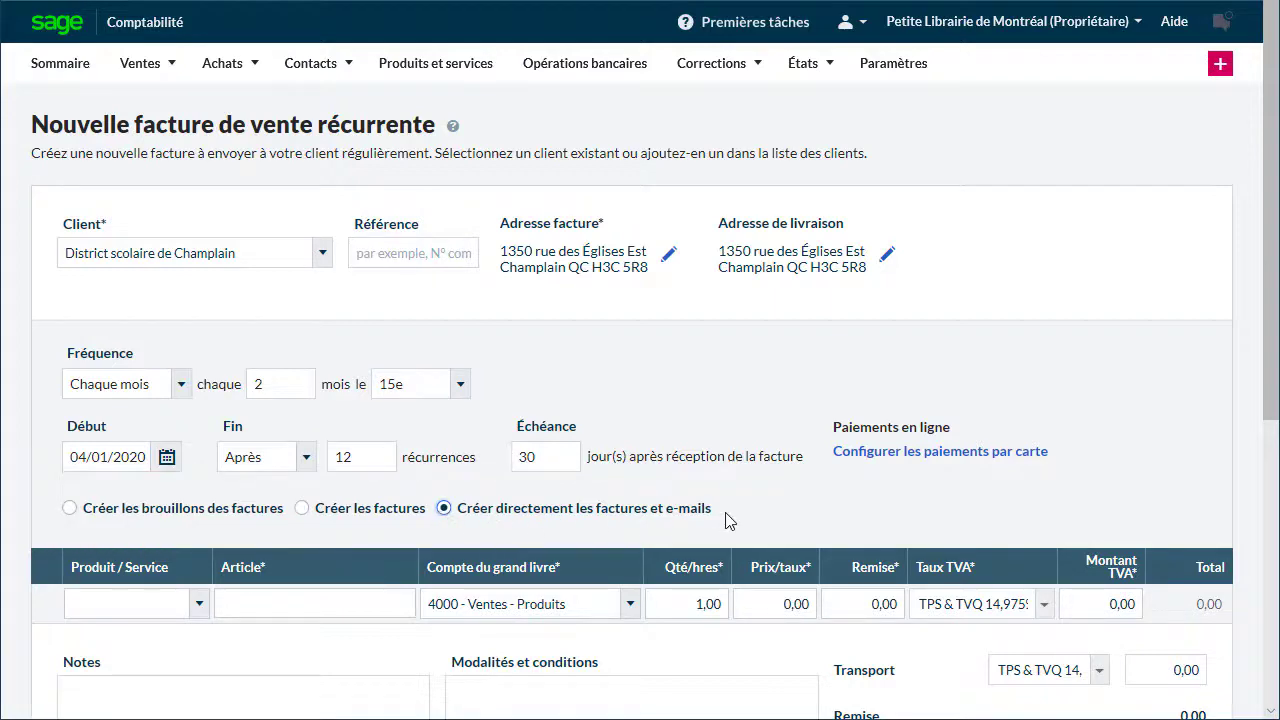
scroll(725, 518, "down", 2)
scroll(725, 518, "down", 1)
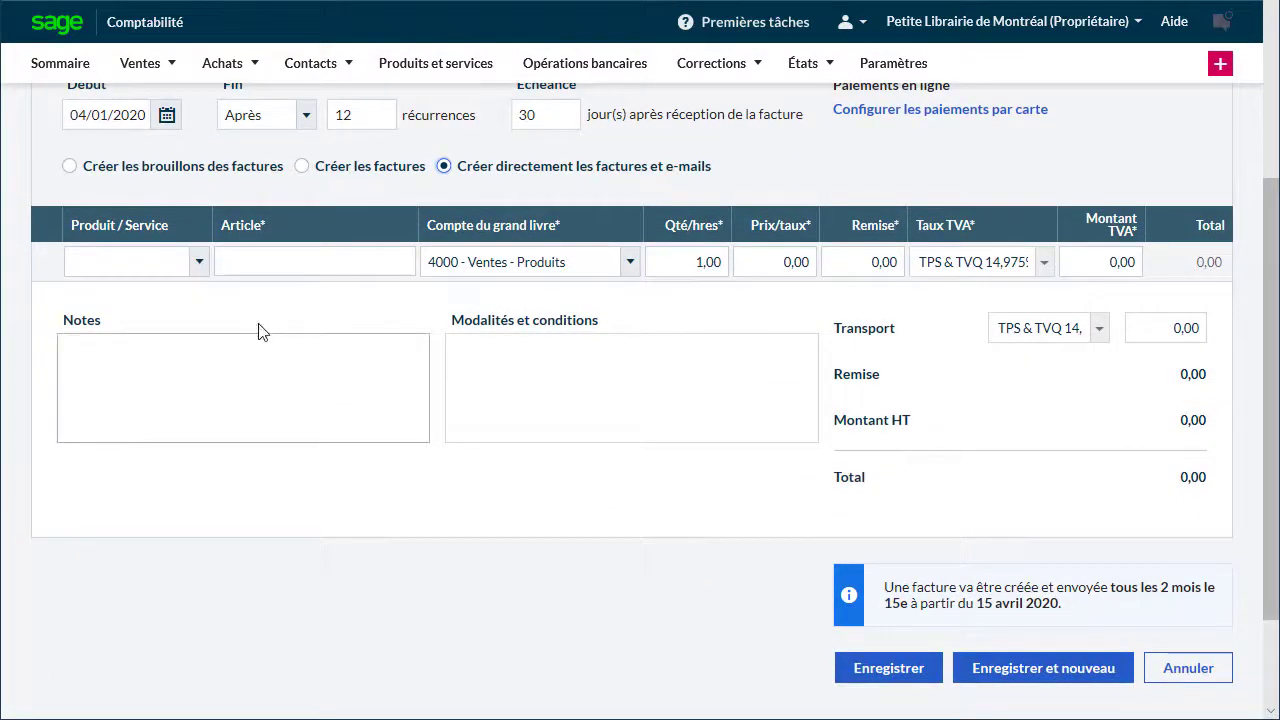
left_click(199, 264)
left_click(130, 317)
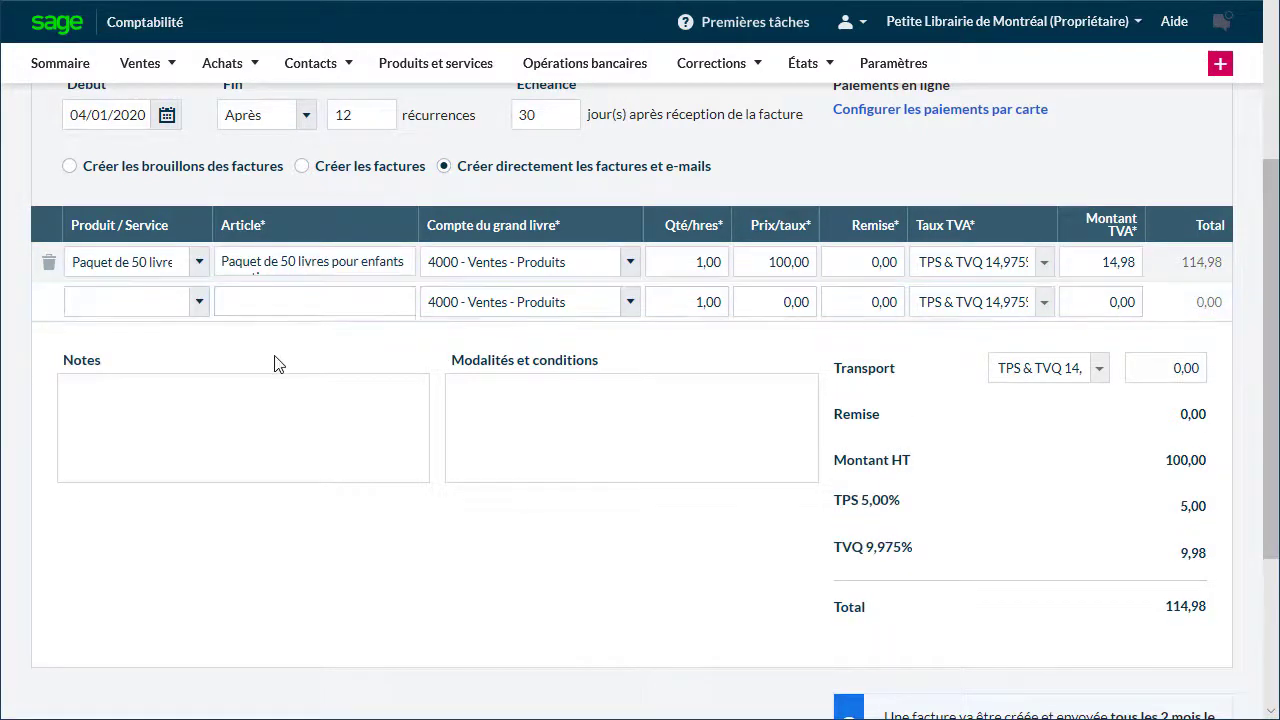
Save the recurring invoice for District scolaire de Champlain with its default e-mail message
scroll(283, 377, "down", 1)
scroll(284, 379, "down", 1)
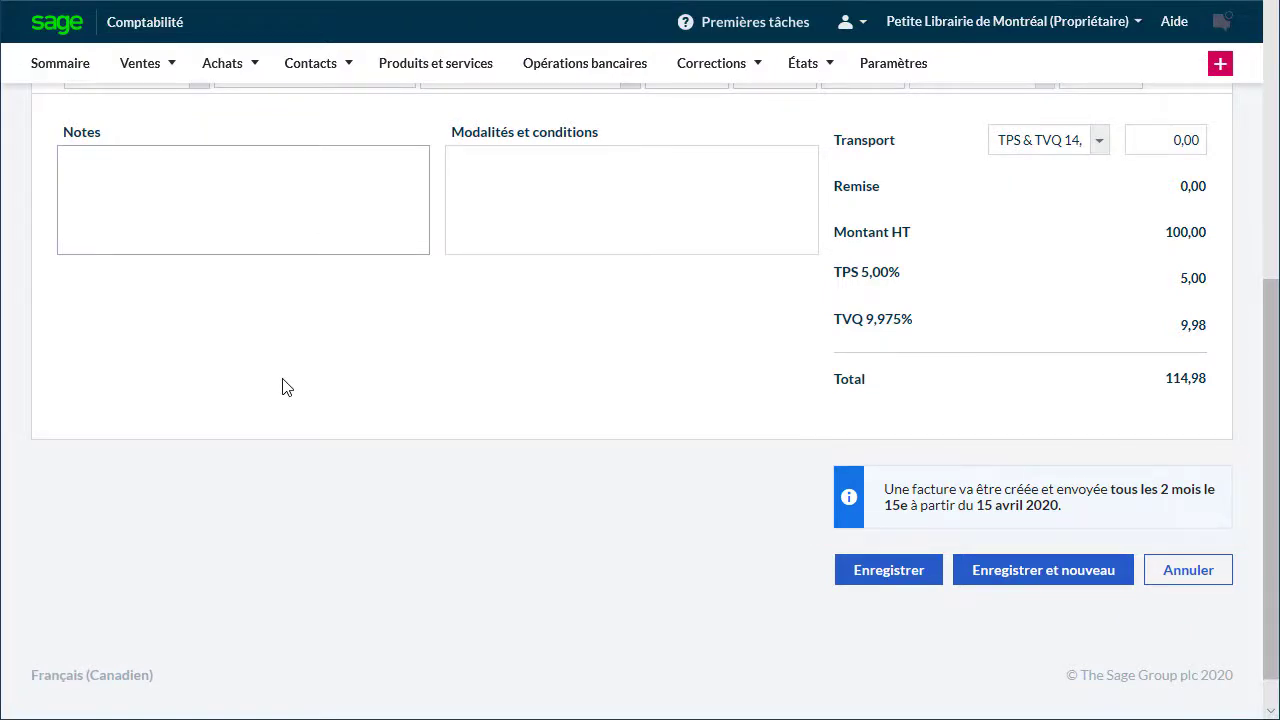
left_click(878, 574)
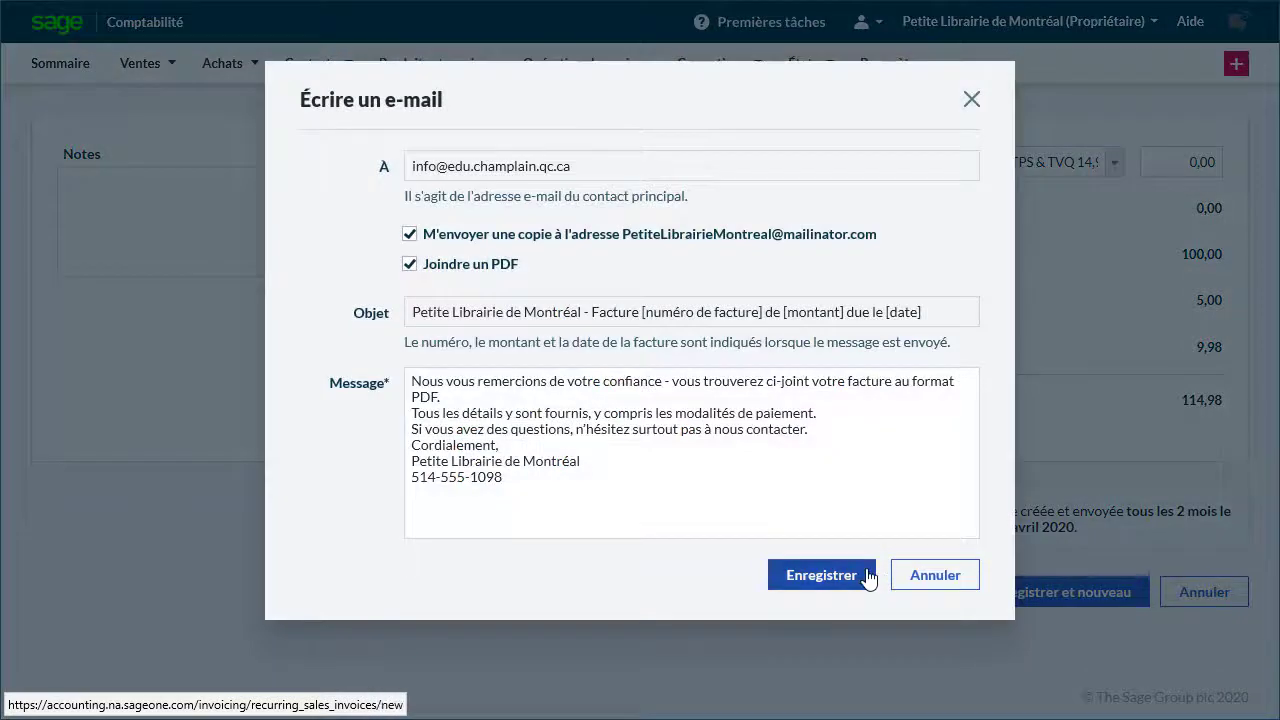
left_click(868, 577)
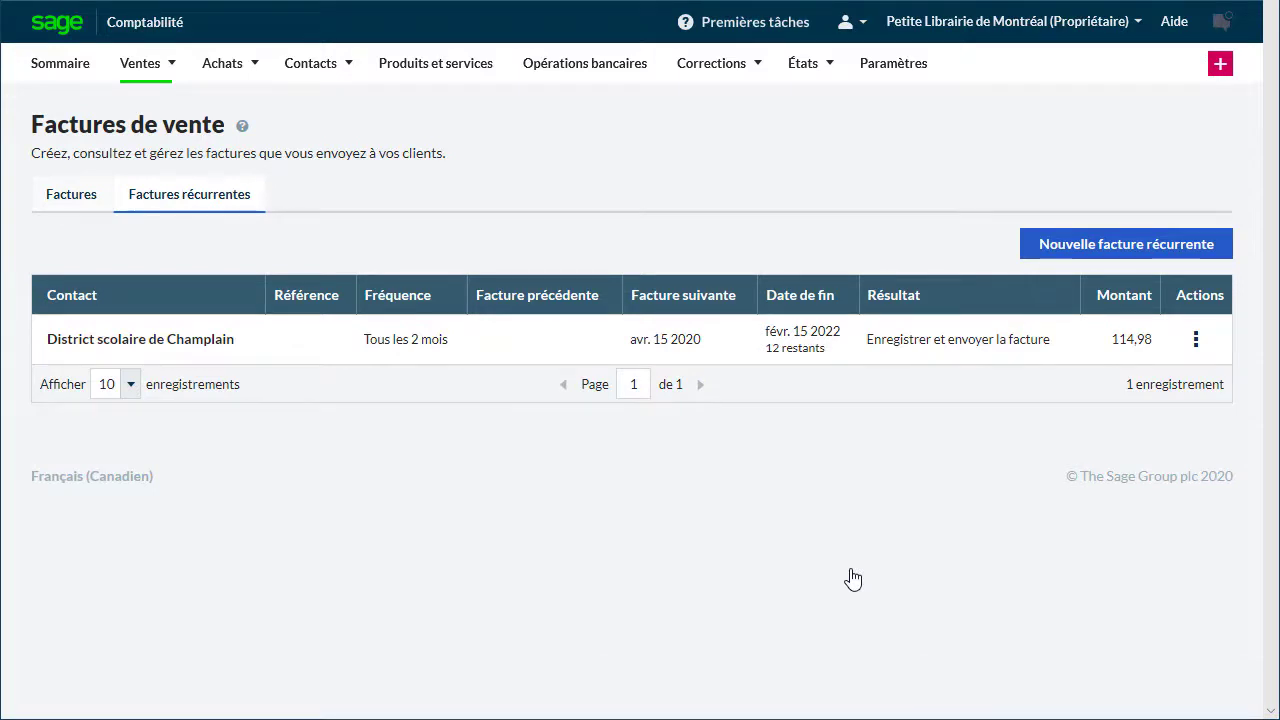
Open the existing sales invoice for Garderie ensoleillée QC and repeat it as a new recurring invoice
left_click(91, 205)
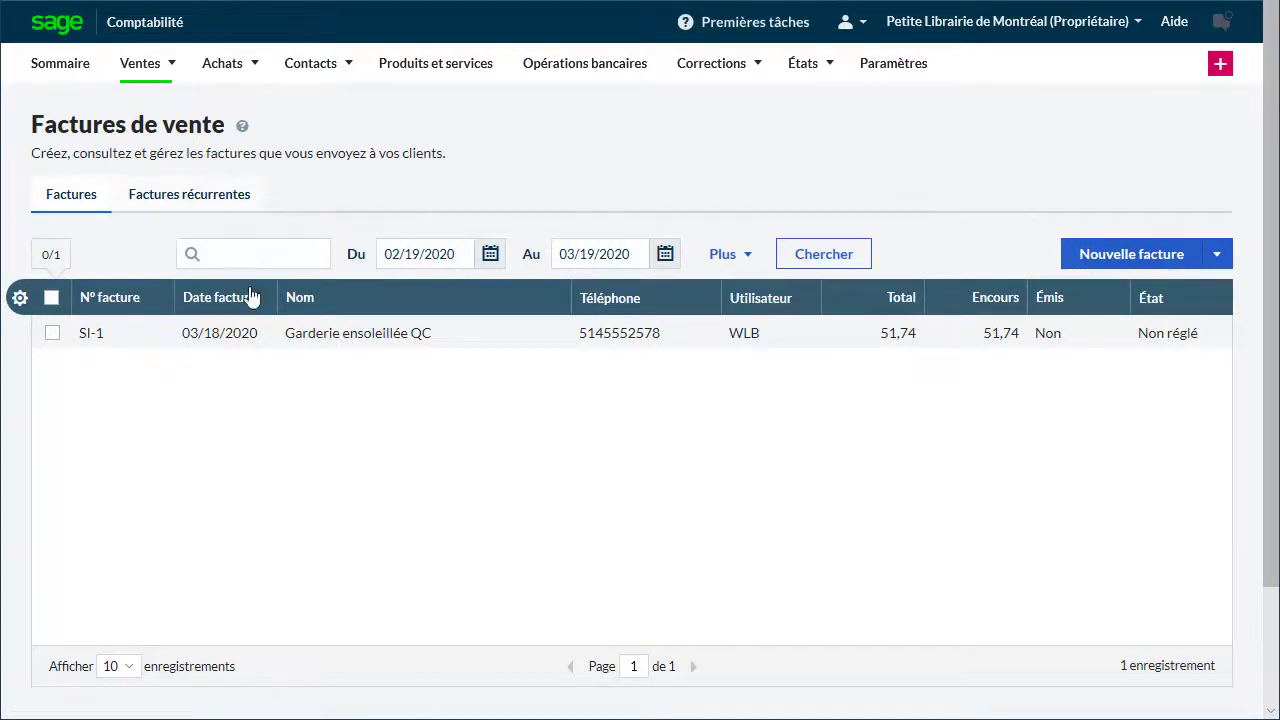
left_click(337, 334)
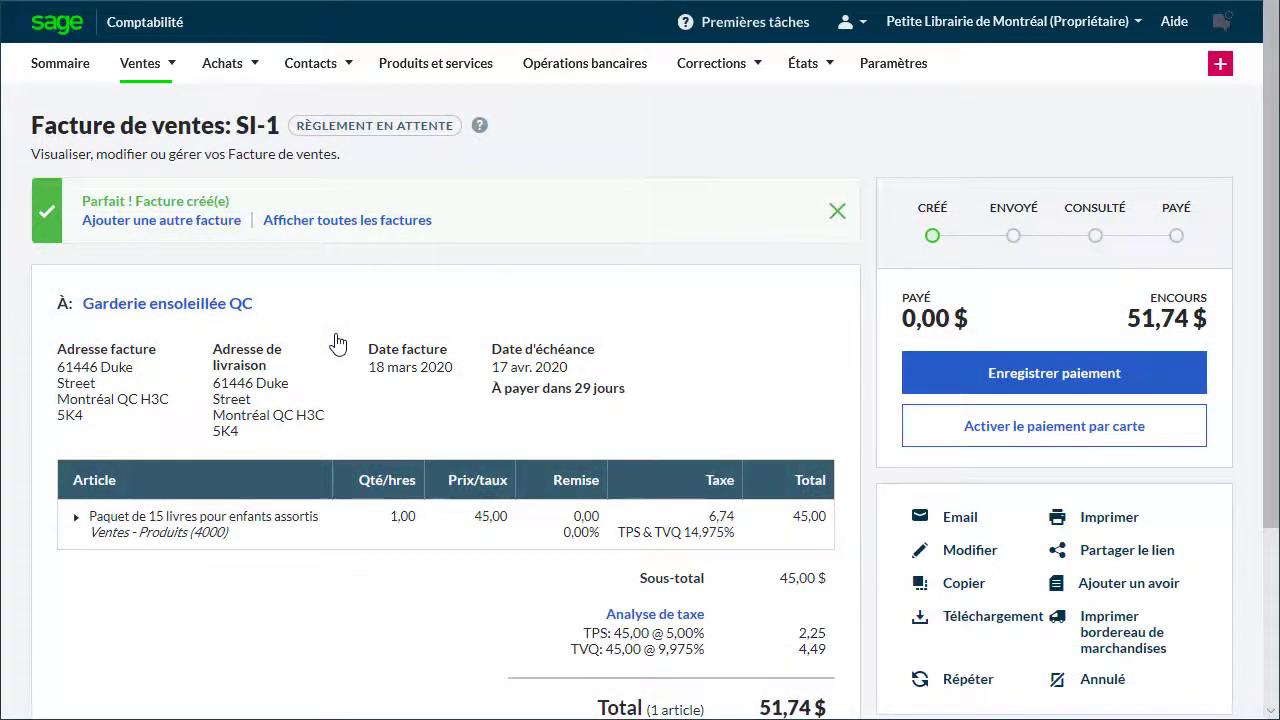
left_click(950, 688)
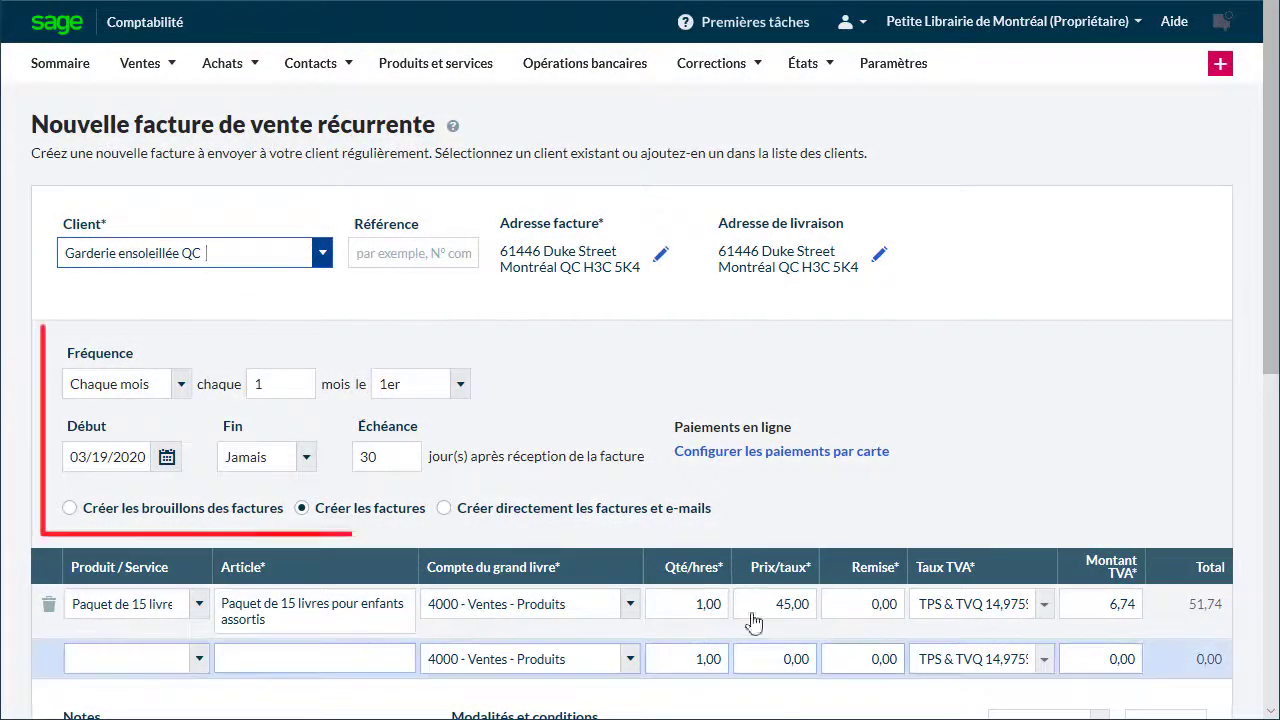
Set the recurring invoice's frequency to Chaque jour and choose Créer directement les factures et e-mails
left_click(181, 384)
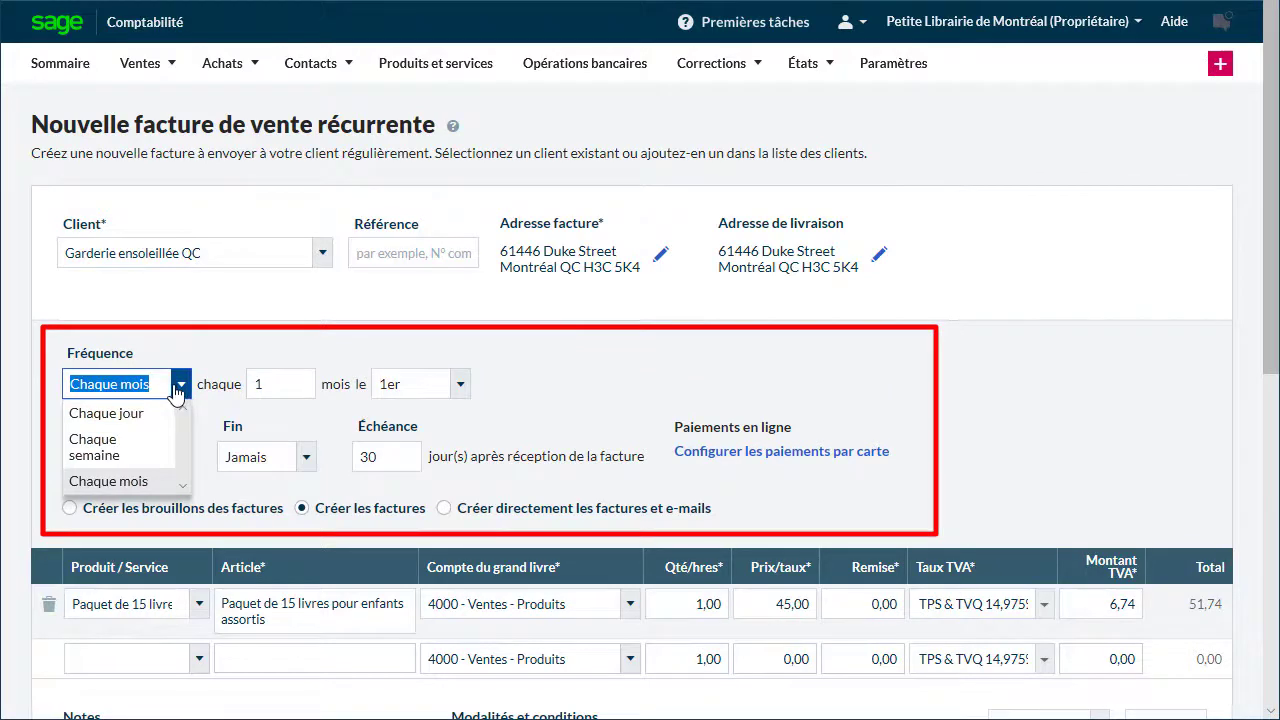
left_click(140, 414)
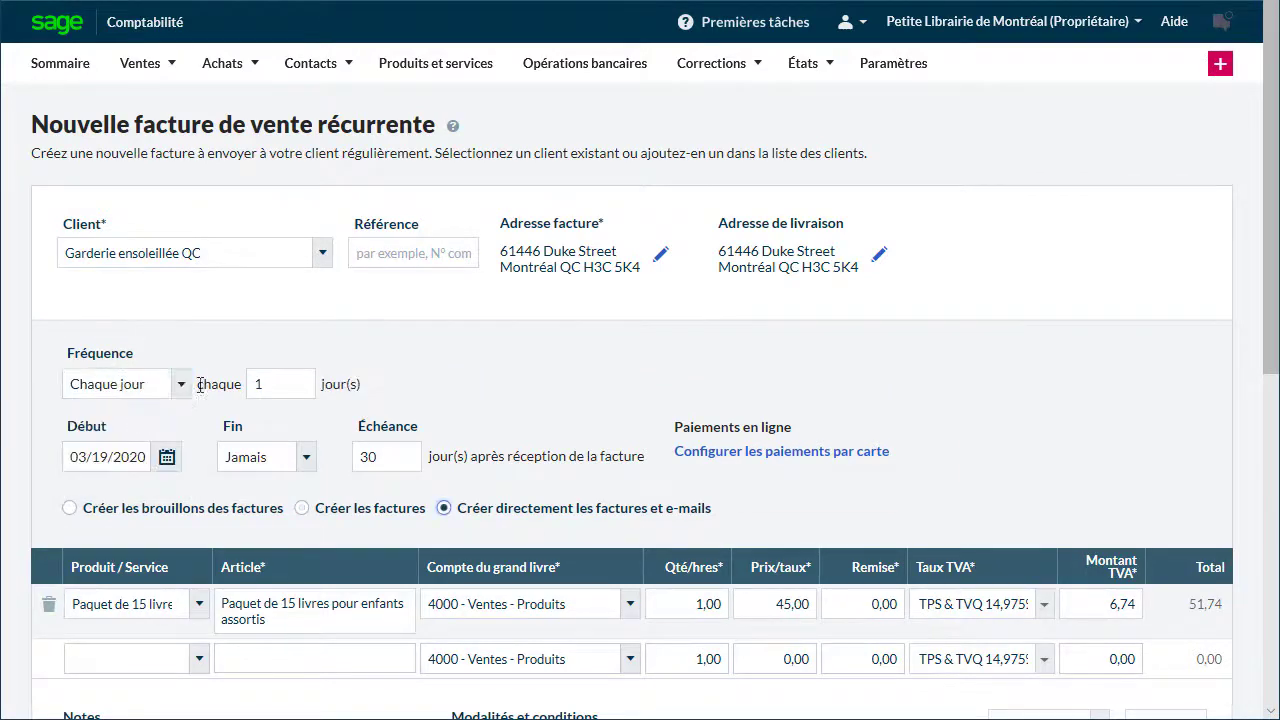
left_click(443, 508)
Save the daily recurring invoice for Garderie ensoleillée QC with its default e-mail message
scroll(380, 394, "down", 1)
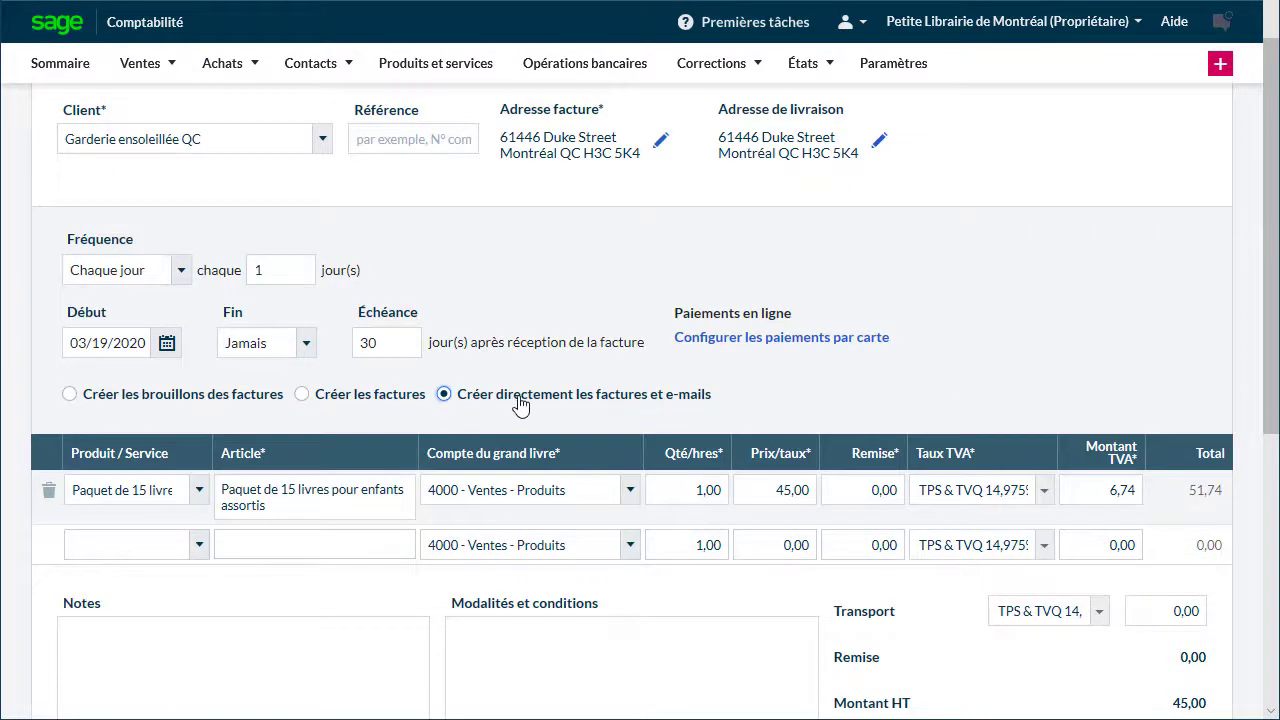
scroll(586, 406, "down", 5)
left_click(875, 520)
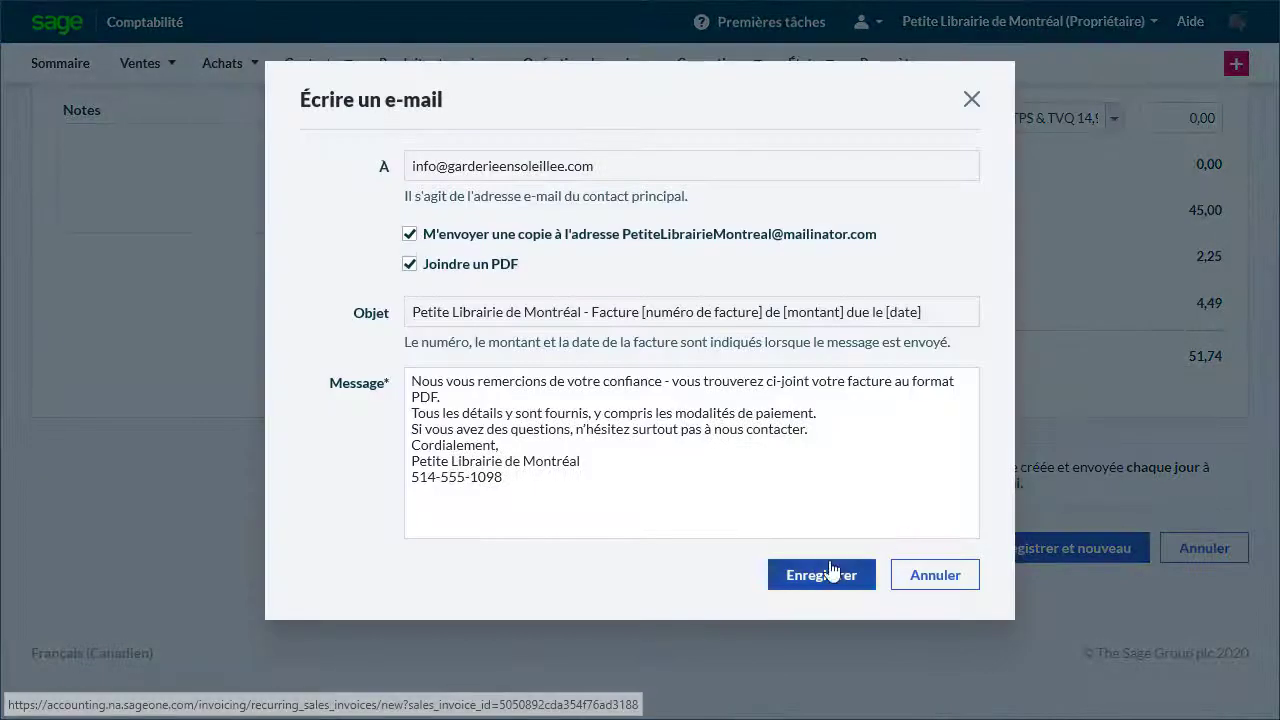
left_click(829, 569)
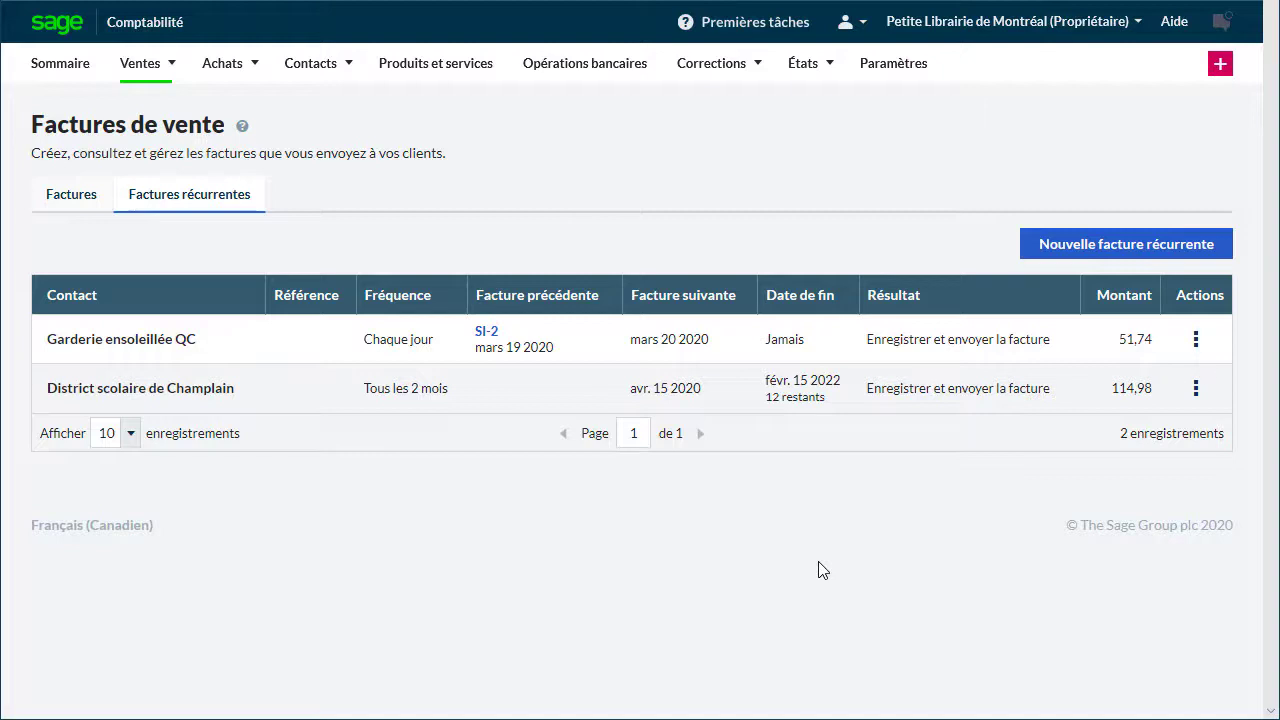
Pause the recurring invoice for District scolaire de Champlain
left_click(1195, 395)
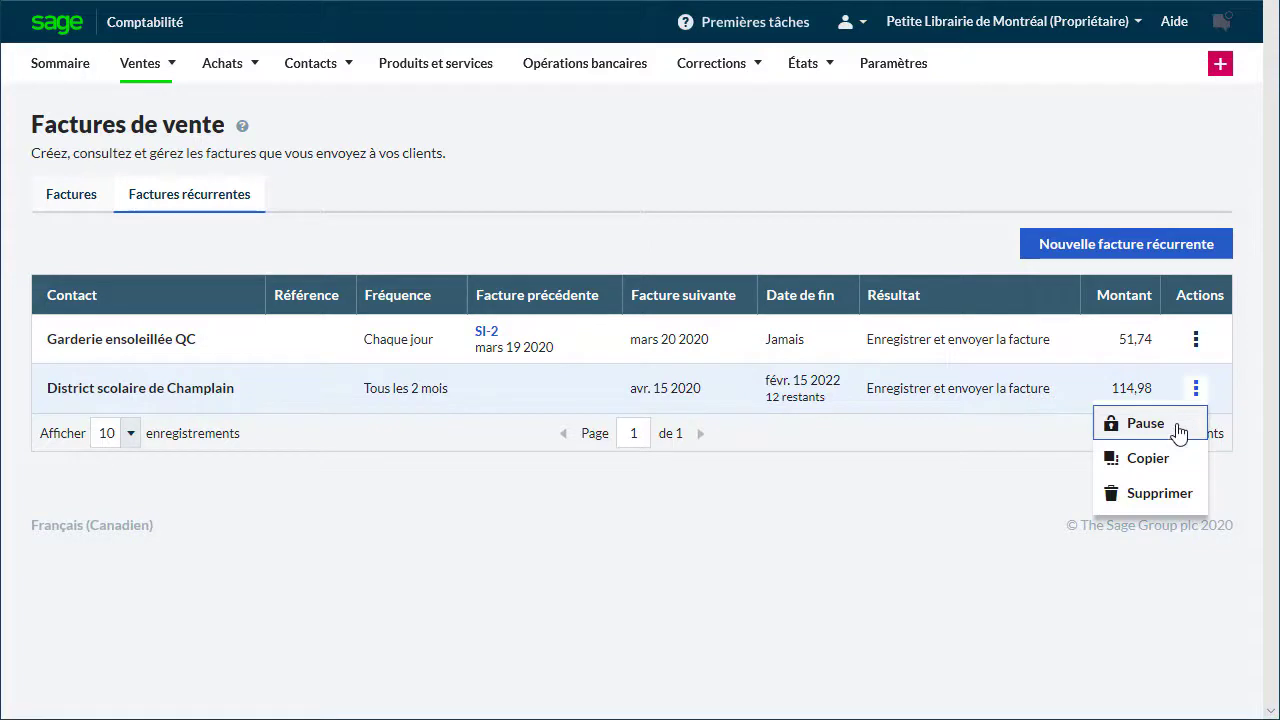
left_click(1180, 431)
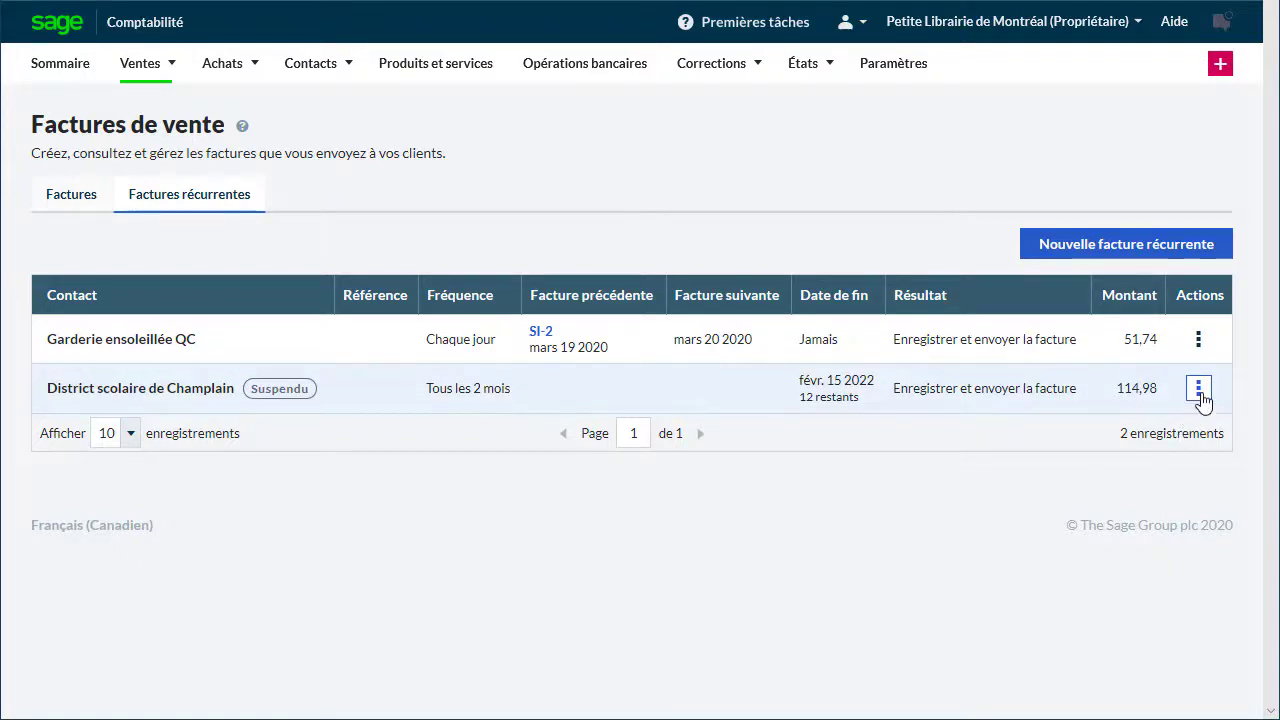
Resume the suspended recurring invoice for District scolaire de Champlain
left_click(1199, 395)
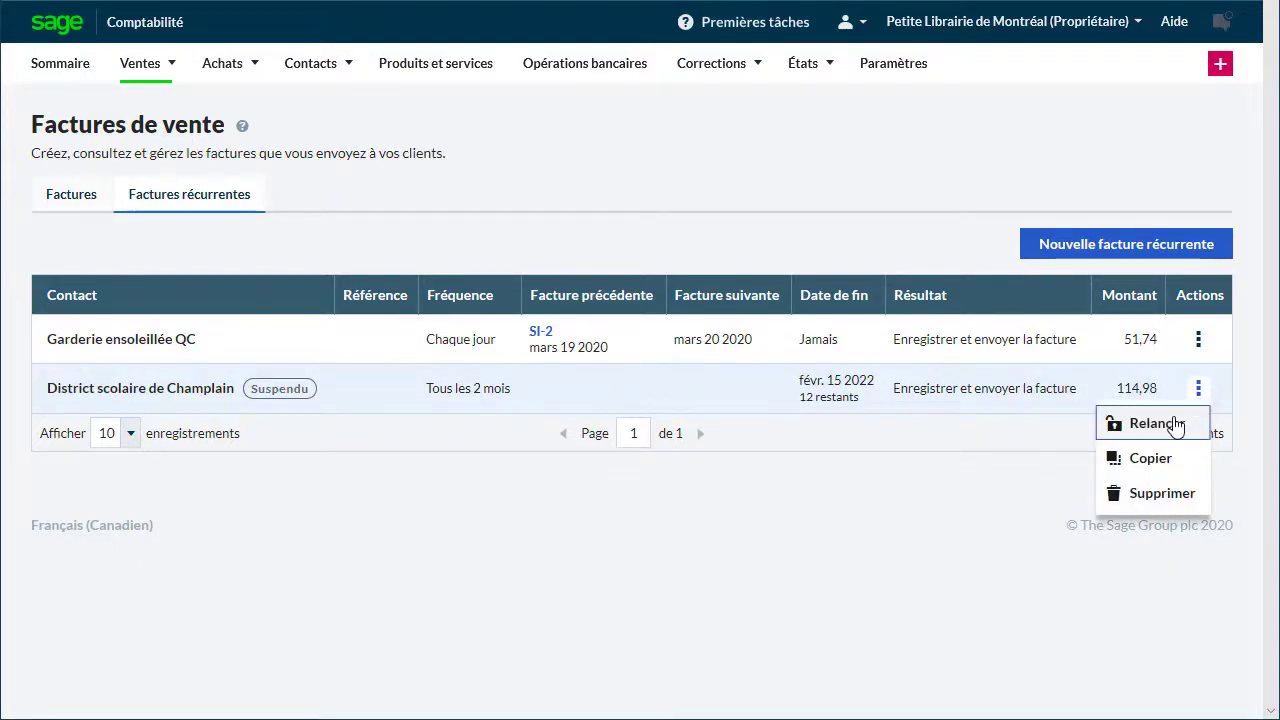
left_click(1156, 424)
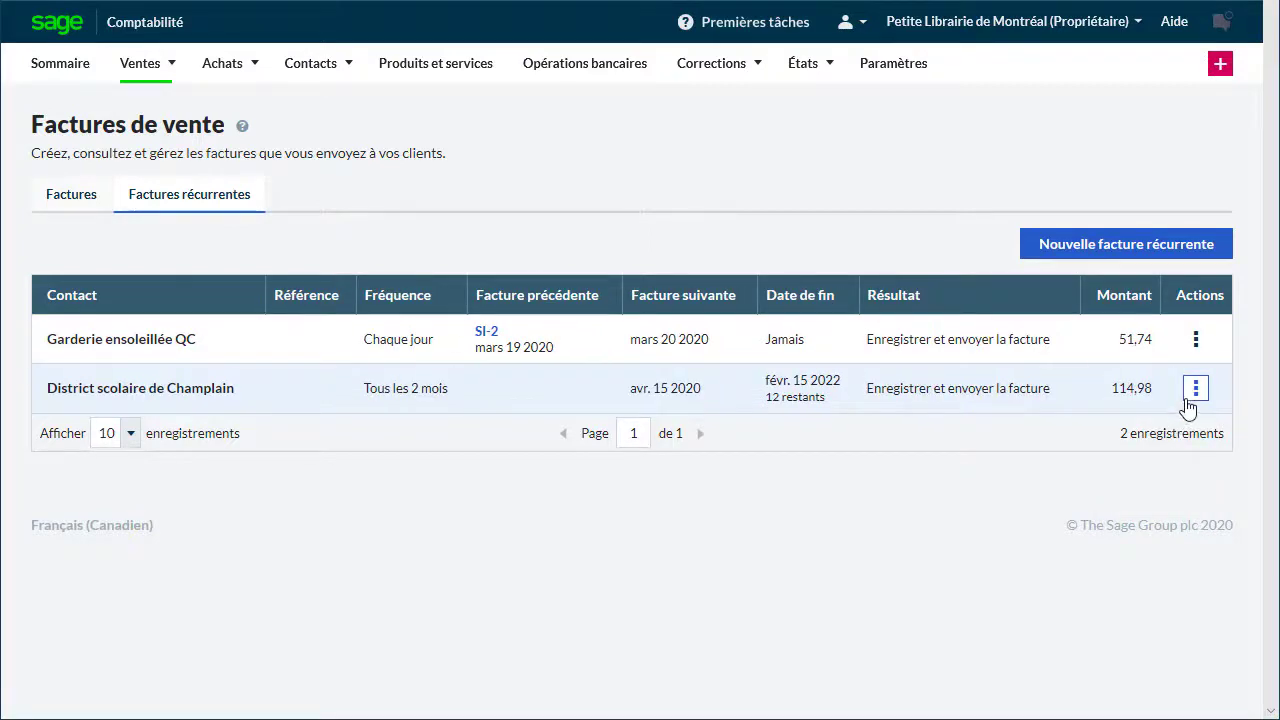
Copy the recurring invoice for District scolaire de Champlain and change the copy's customer to District scolaire de Varennes
left_click(1195, 394)
left_click(1152, 465)
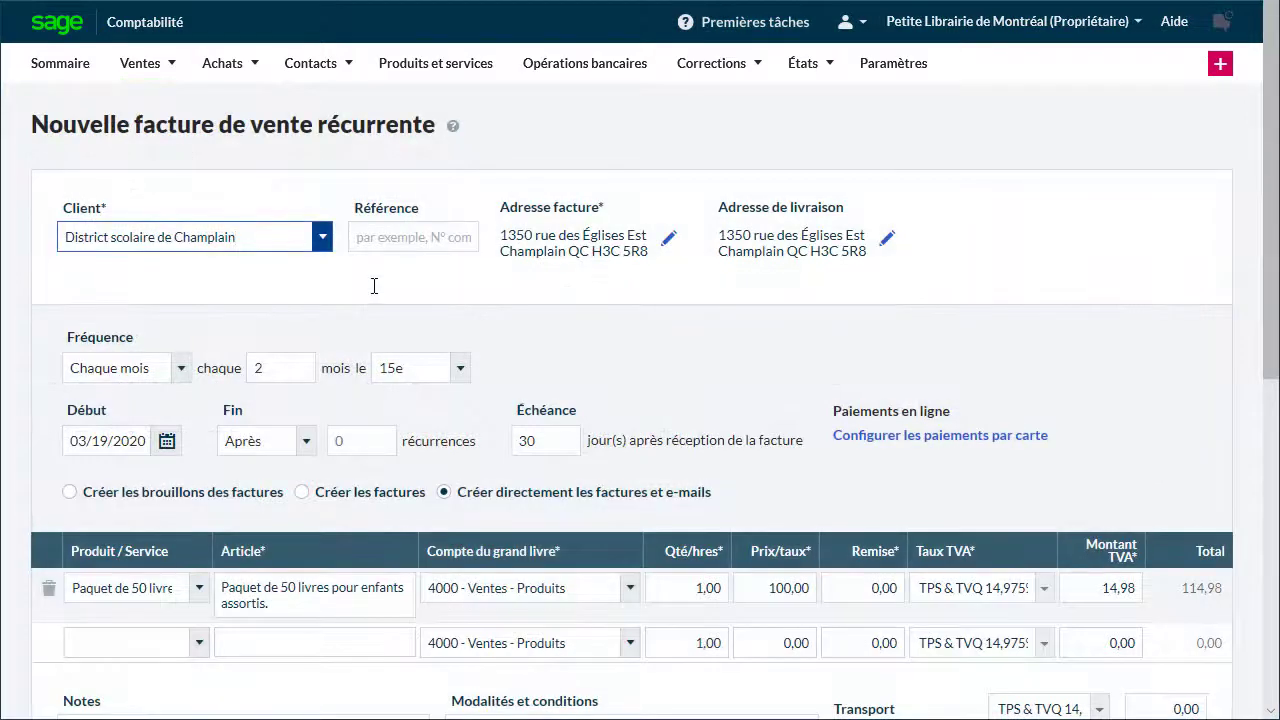
left_click(322, 237)
left_click(258, 290)
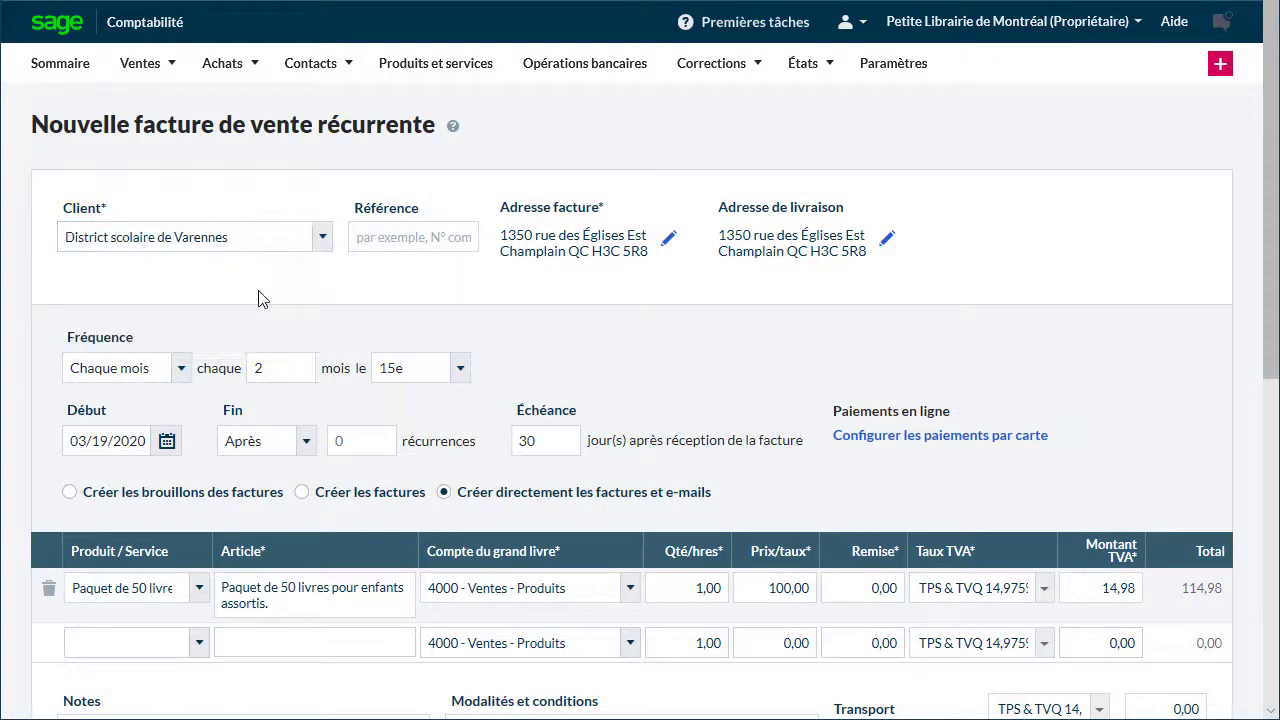
left_click(742, 438)
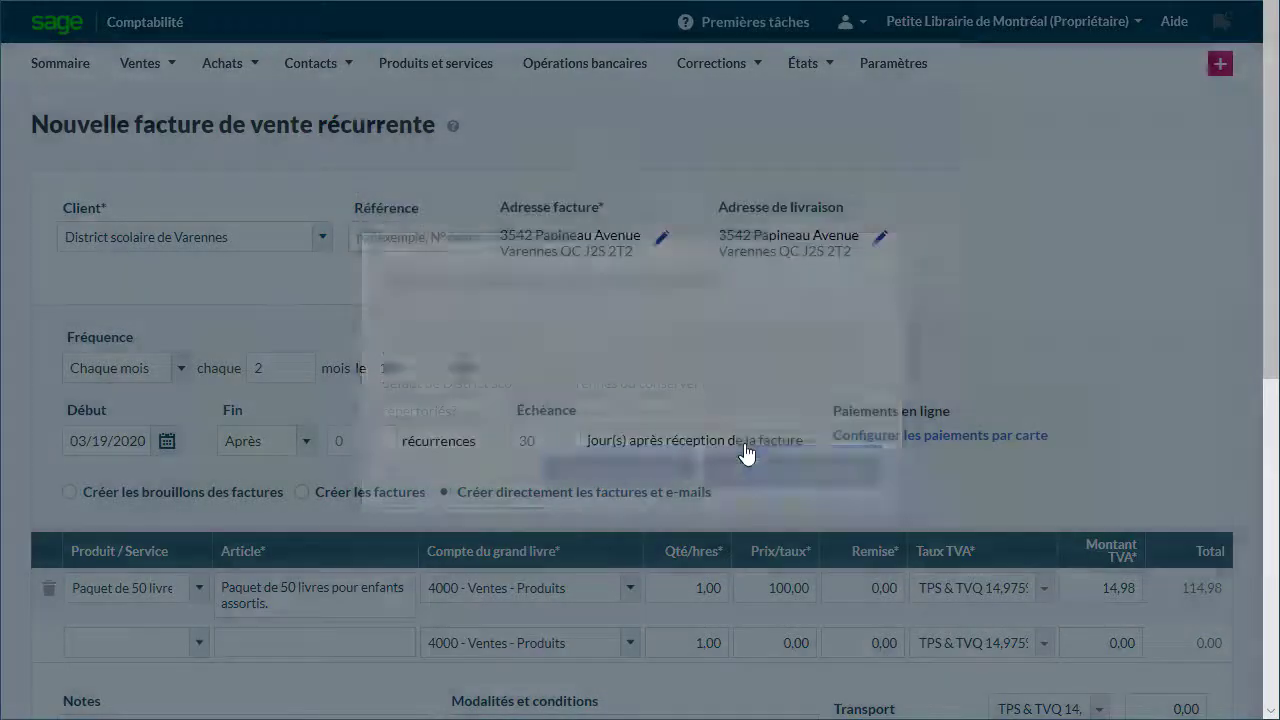
Set the copied recurring invoice to end after 12 récurrences and save it with its default e-mail message
left_click(354, 441)
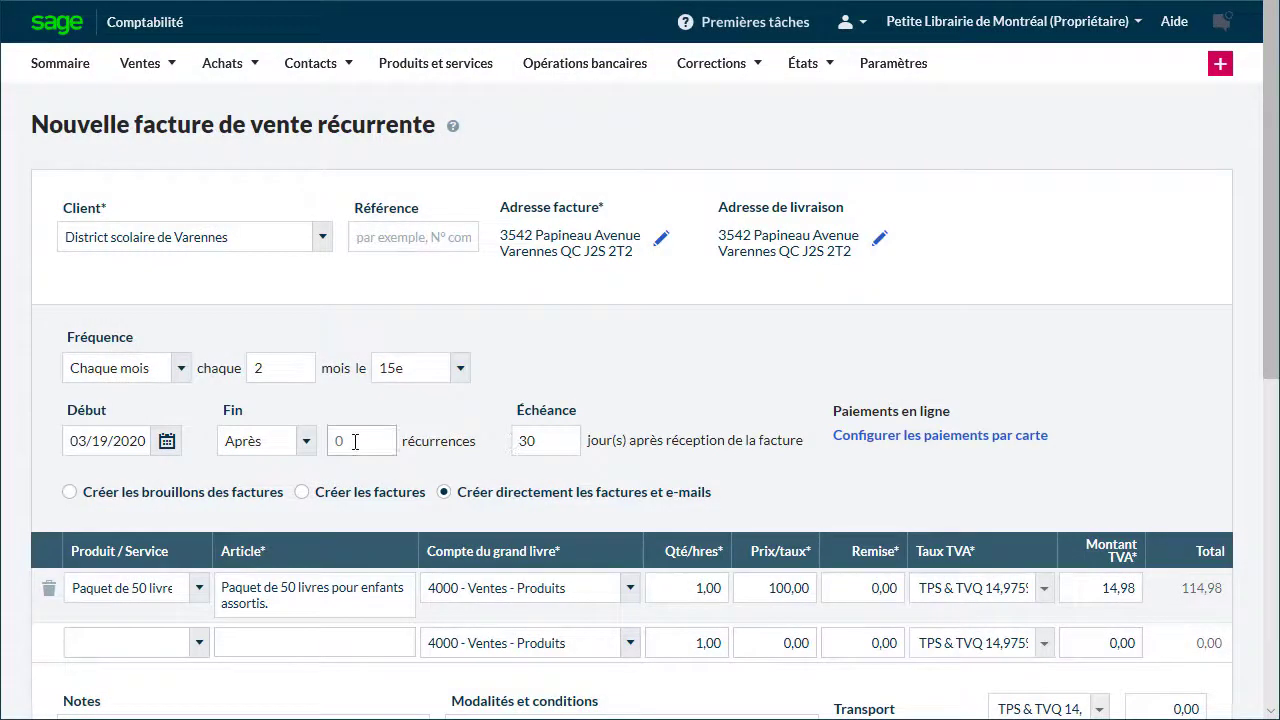
type("12")
scroll(457, 466, "down", 5)
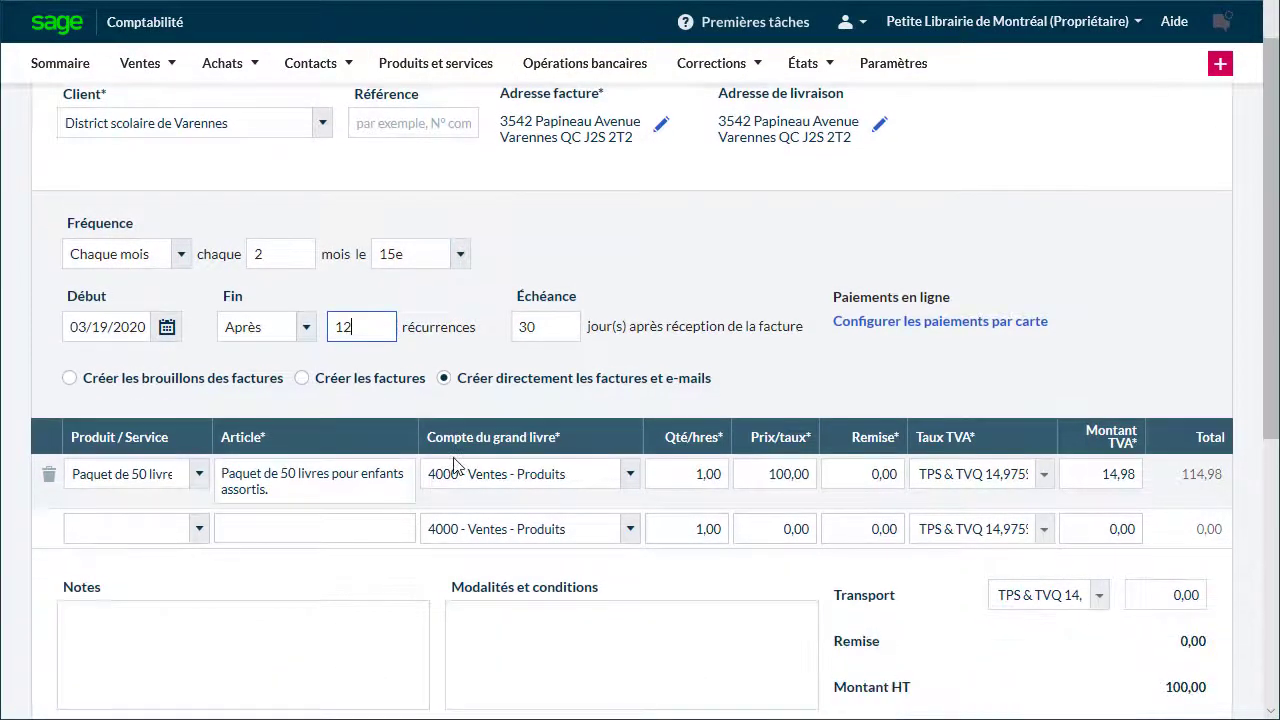
scroll(457, 466, "down", 2)
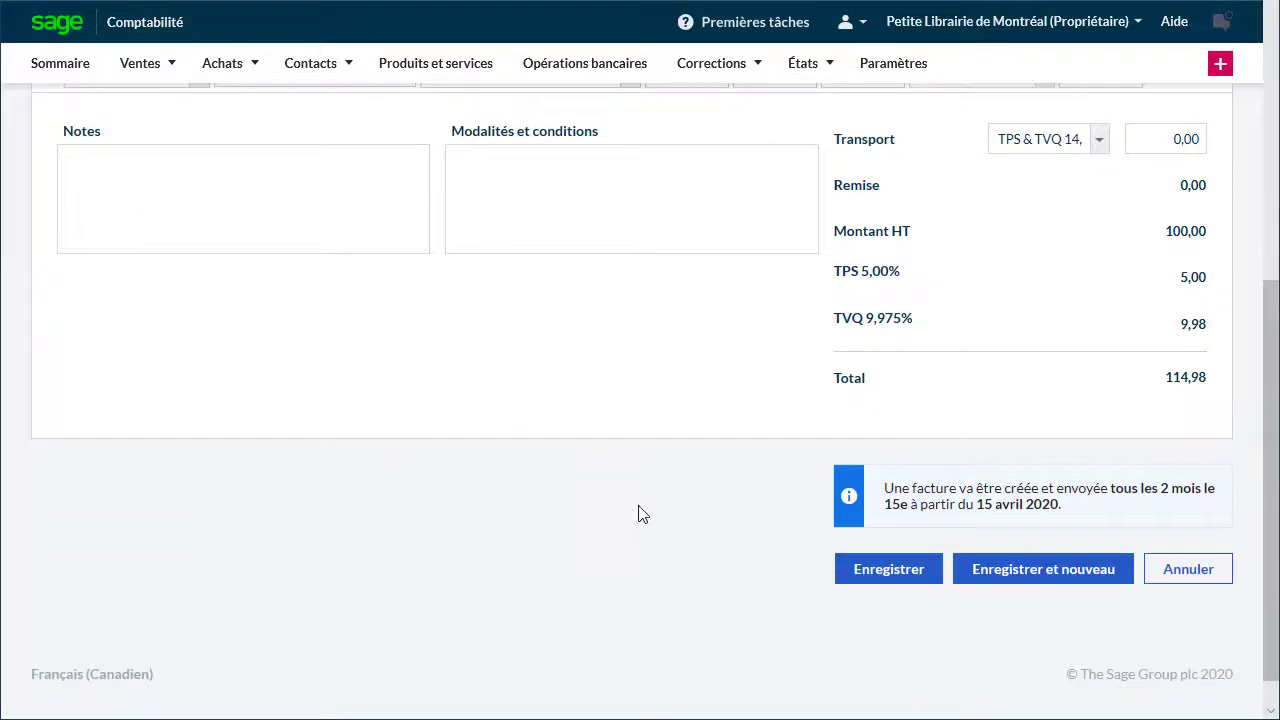
left_click(885, 572)
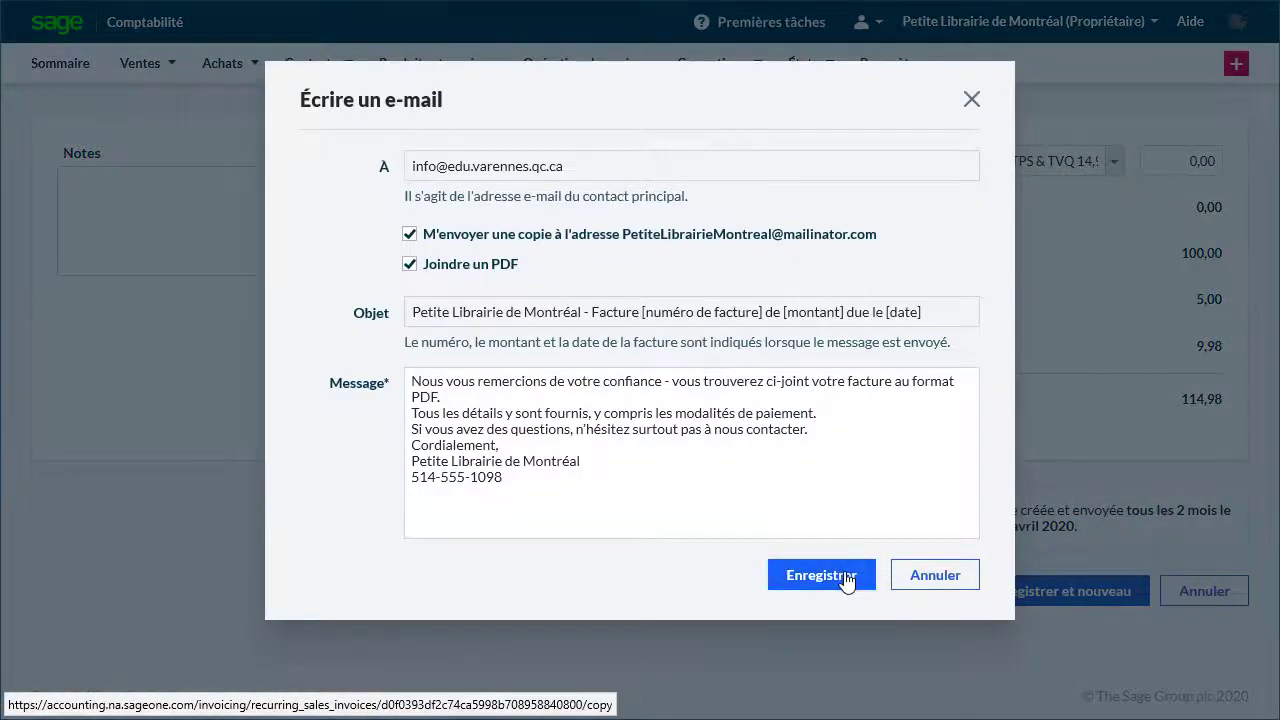
left_click(845, 577)
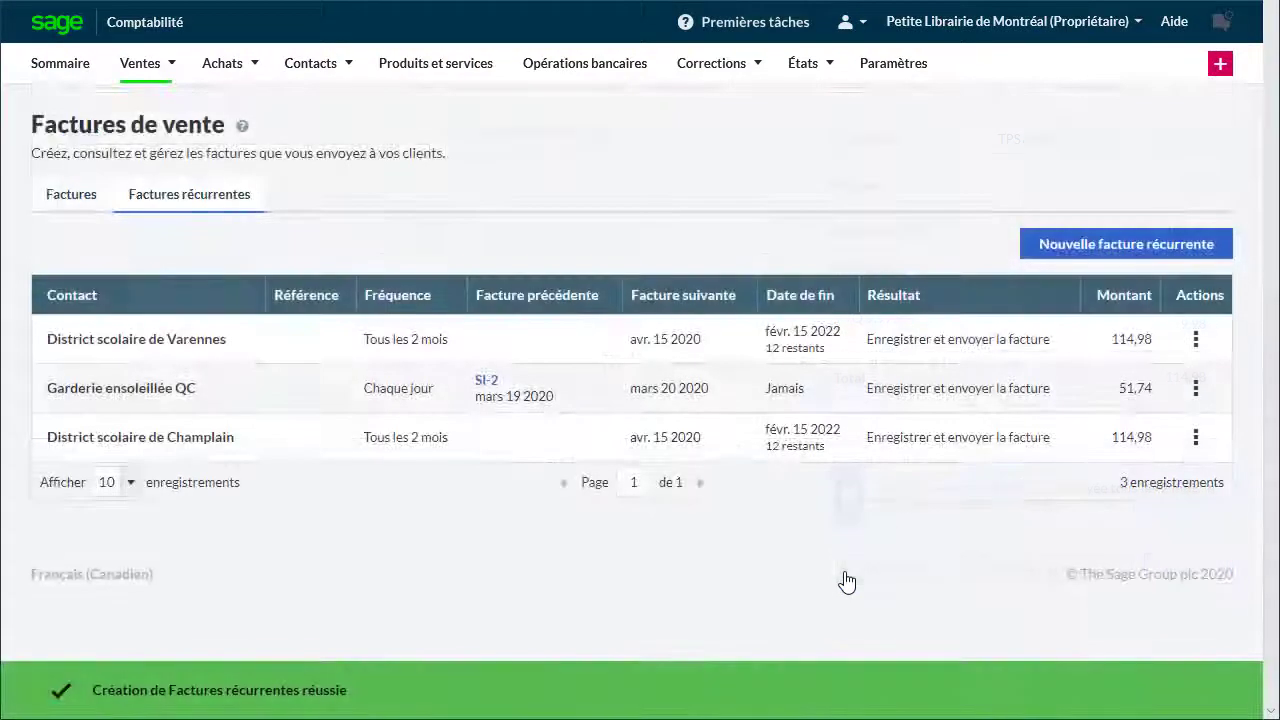